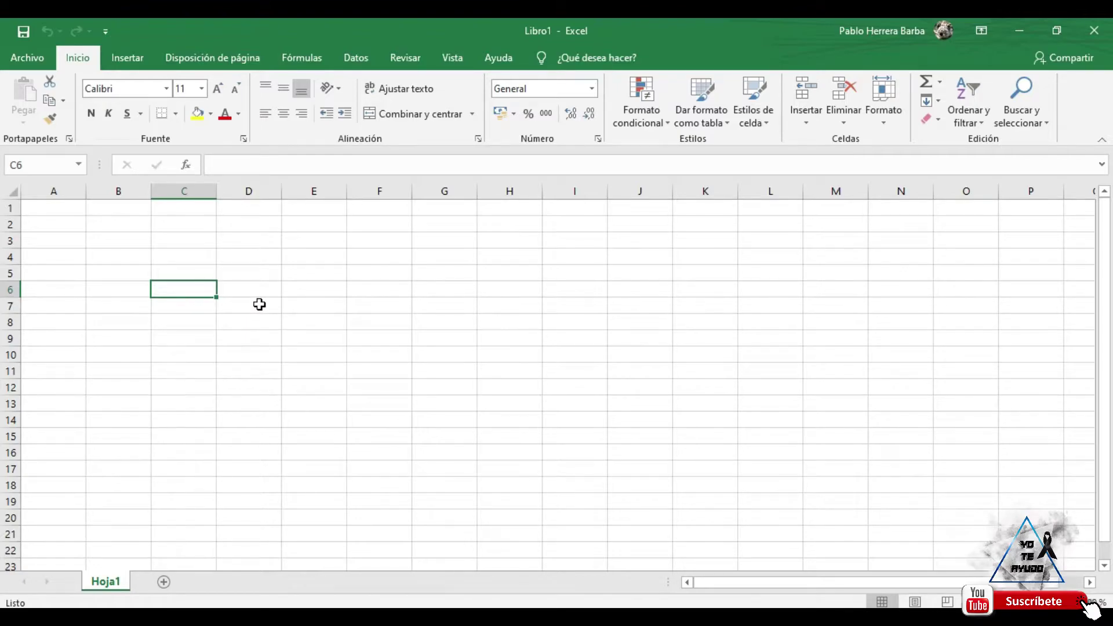
click(315, 260)
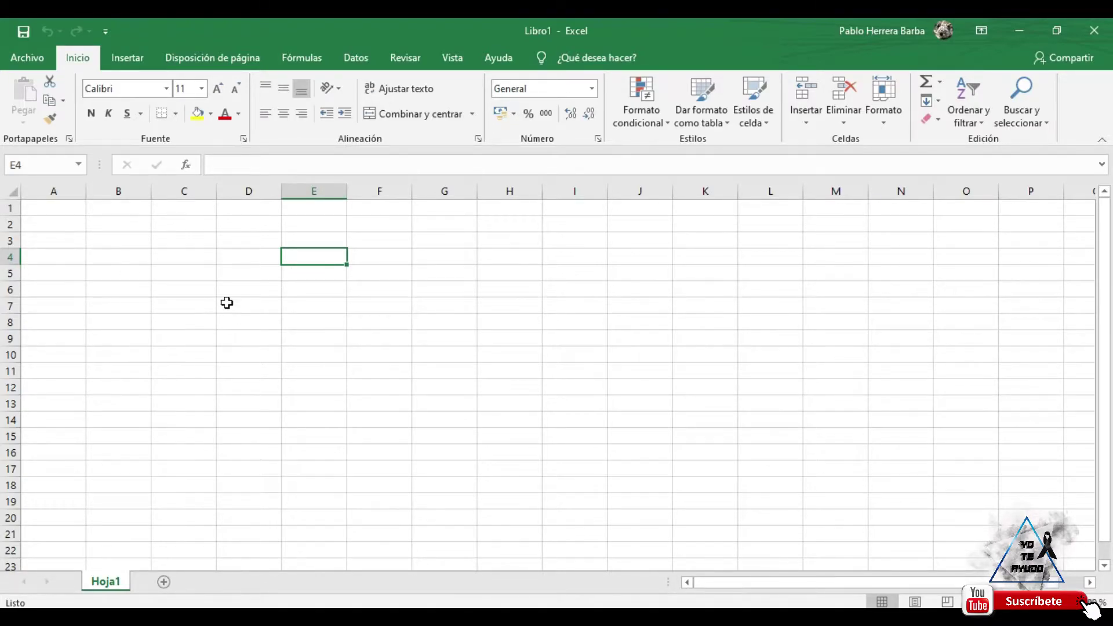
click(109, 245)
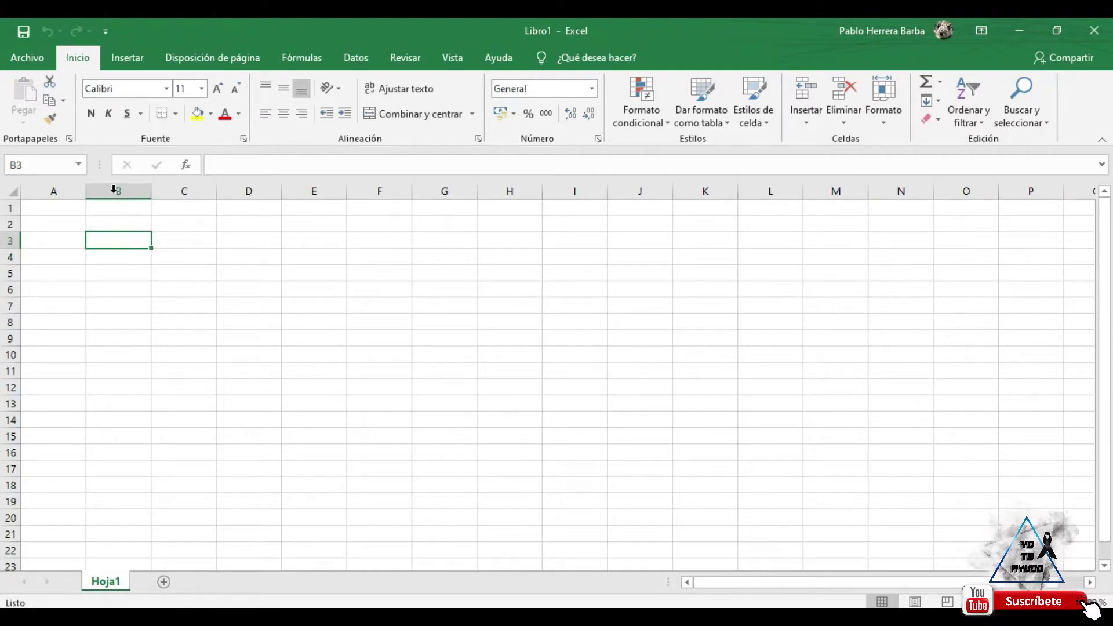
click(241, 337)
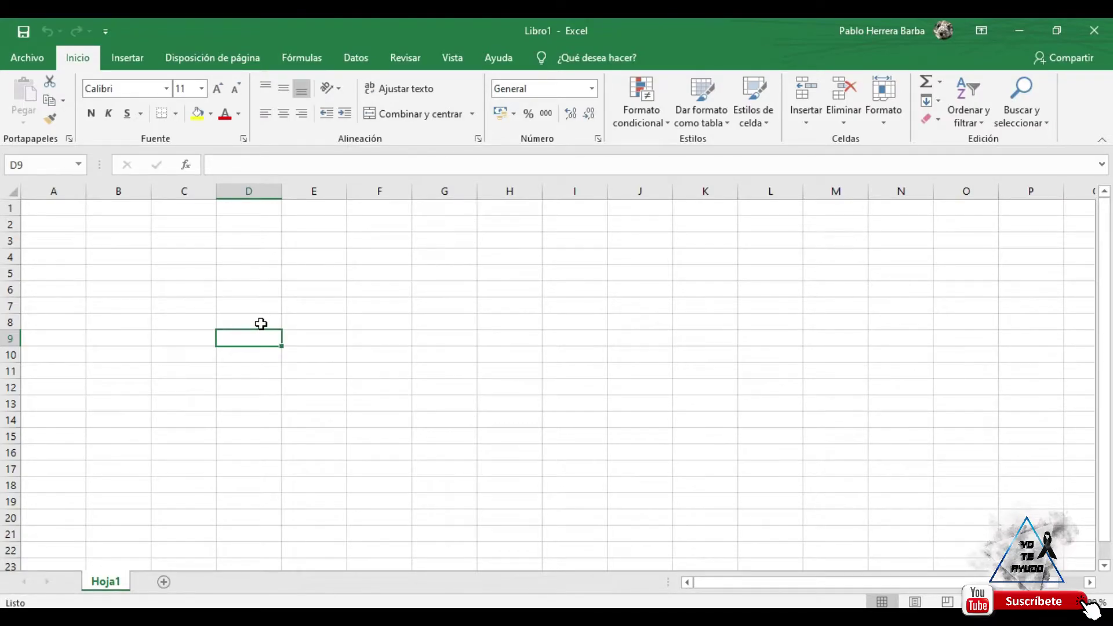
click(179, 296)
click(135, 334)
click(198, 405)
click(303, 388)
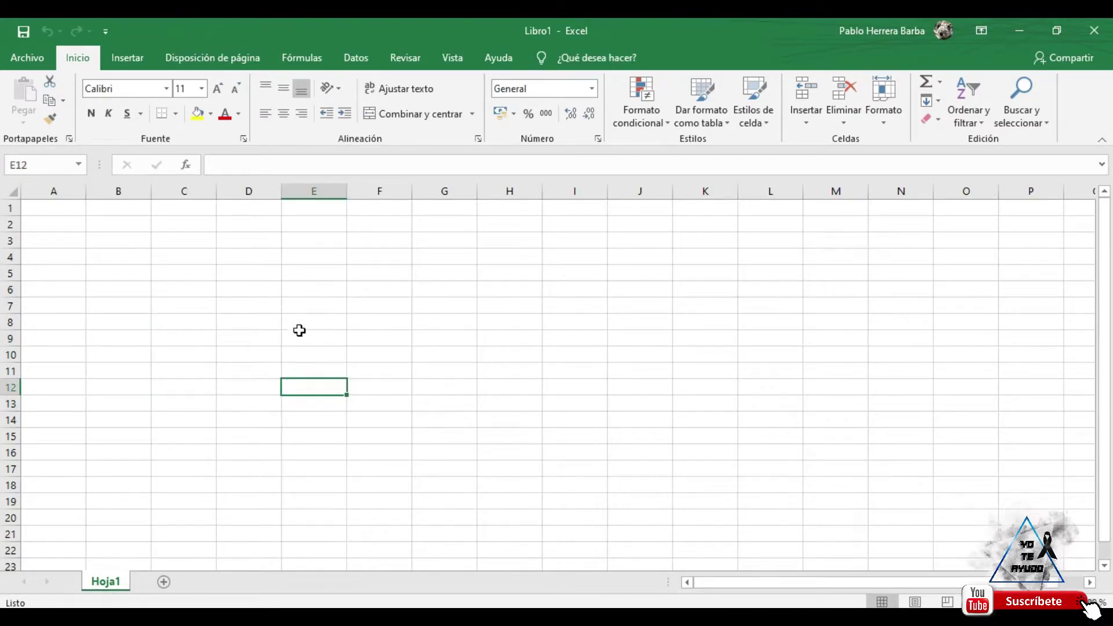
click(292, 332)
click(237, 300)
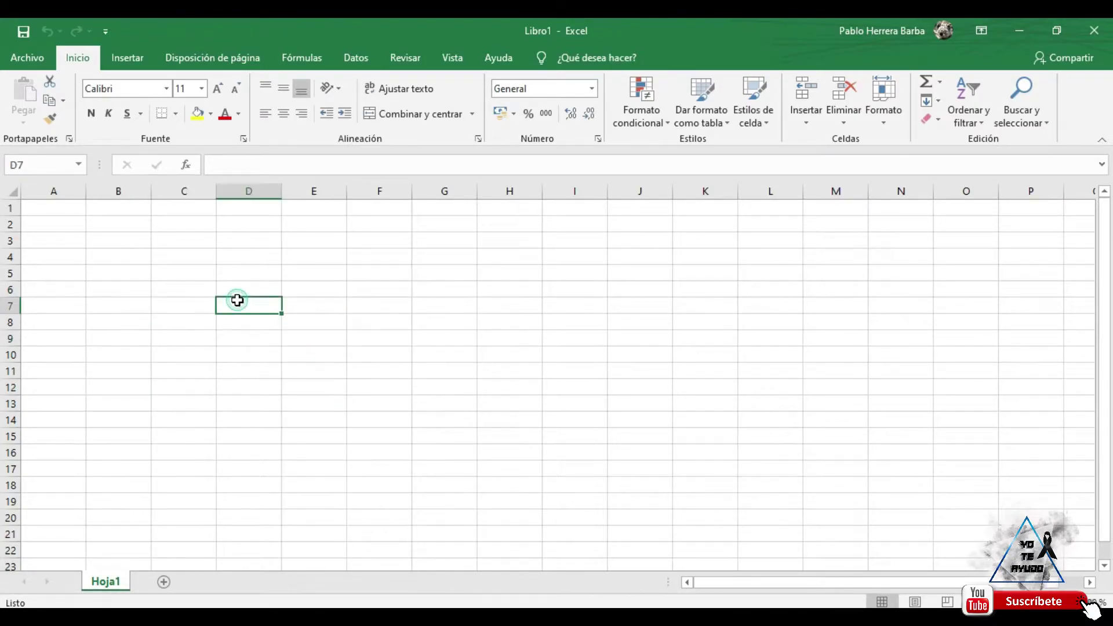
click(176, 275)
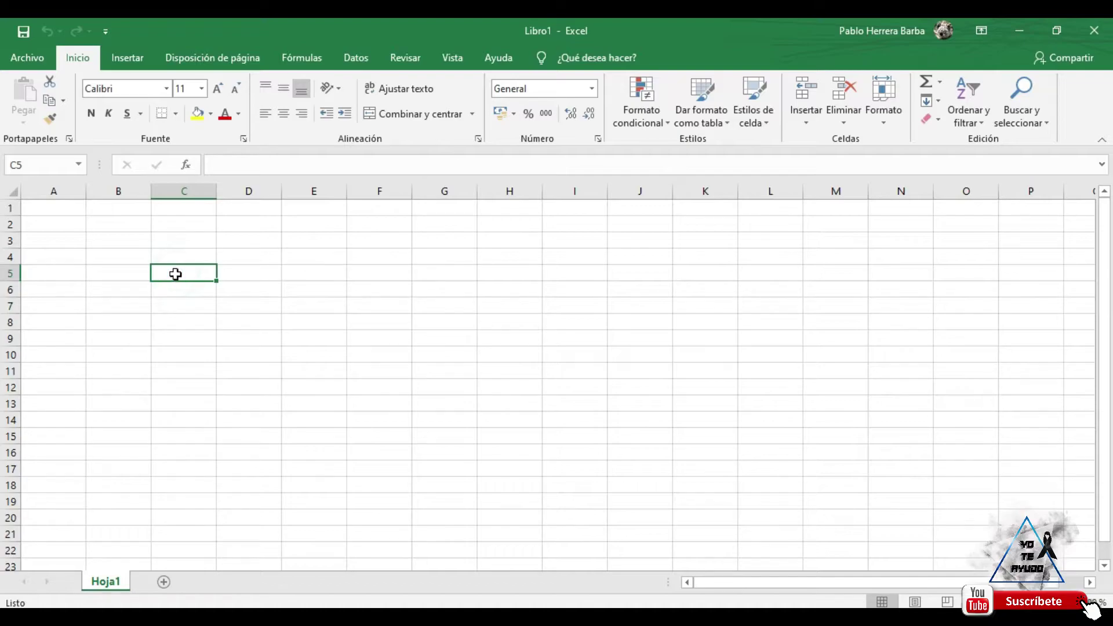
click(252, 278)
click(251, 321)
click(179, 322)
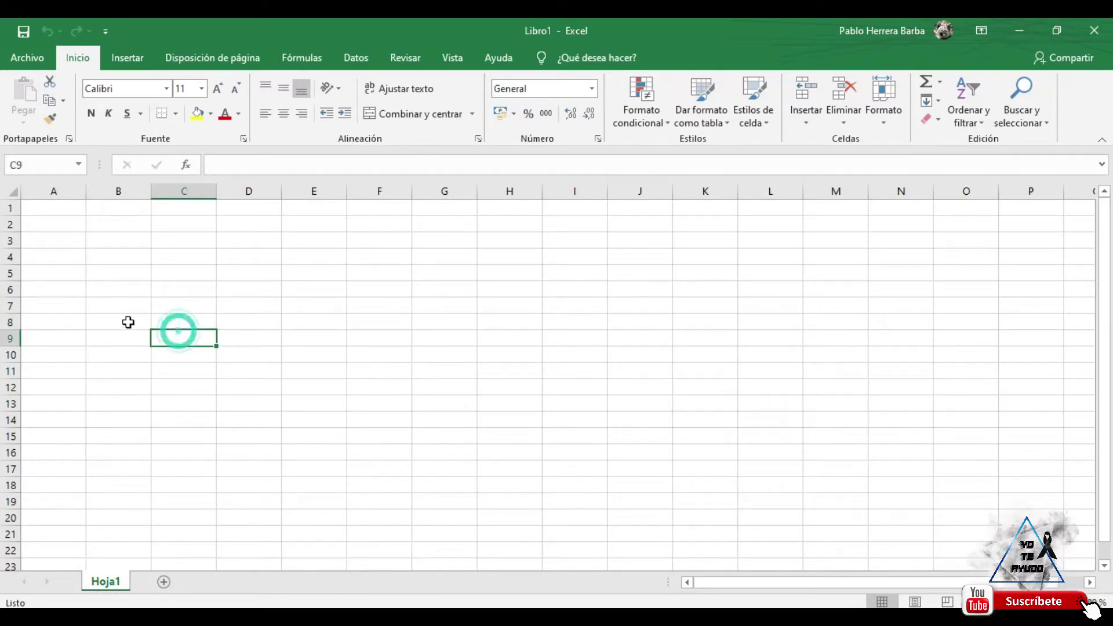
click(119, 321)
click(113, 277)
click(201, 241)
click(224, 293)
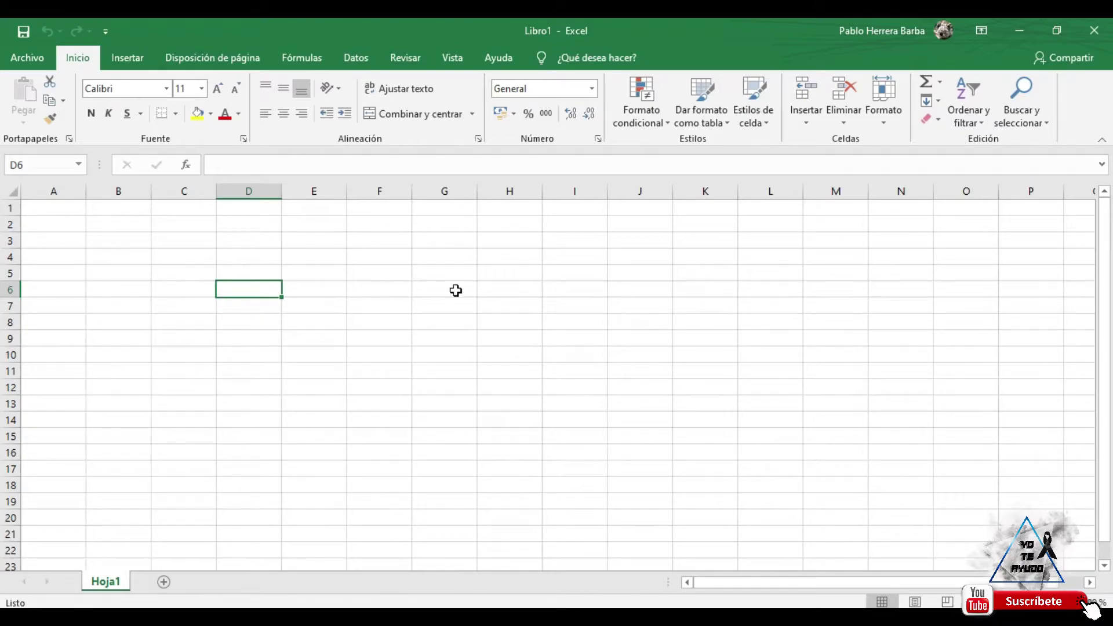
- Enter the text "Hola" in cell B4 and again in cell C5
click(139, 255)
click(115, 257)
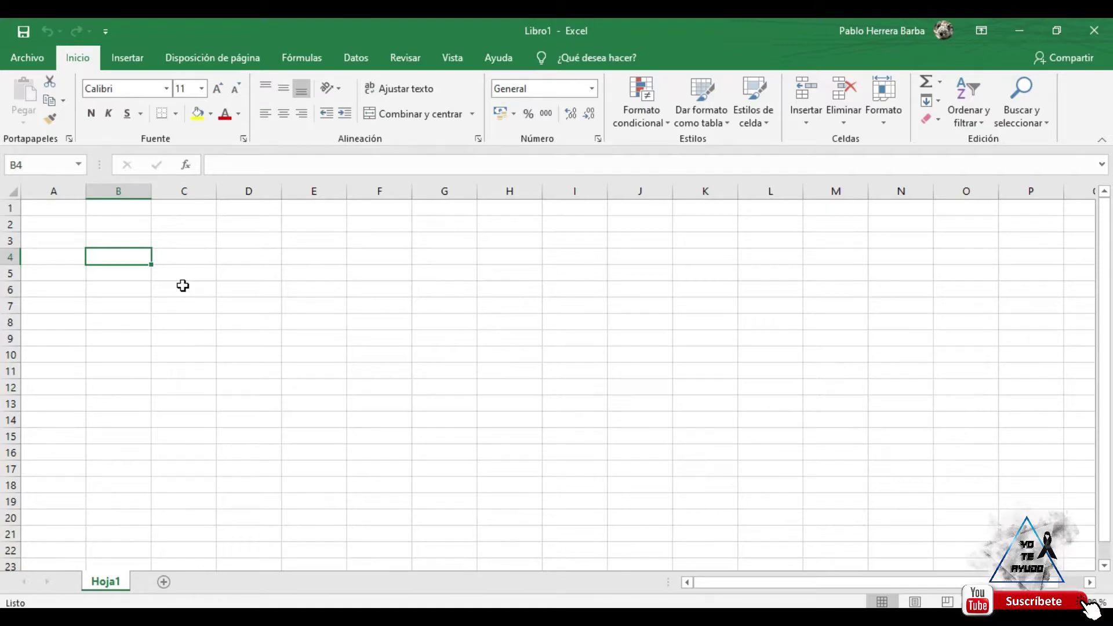
text(Hola)
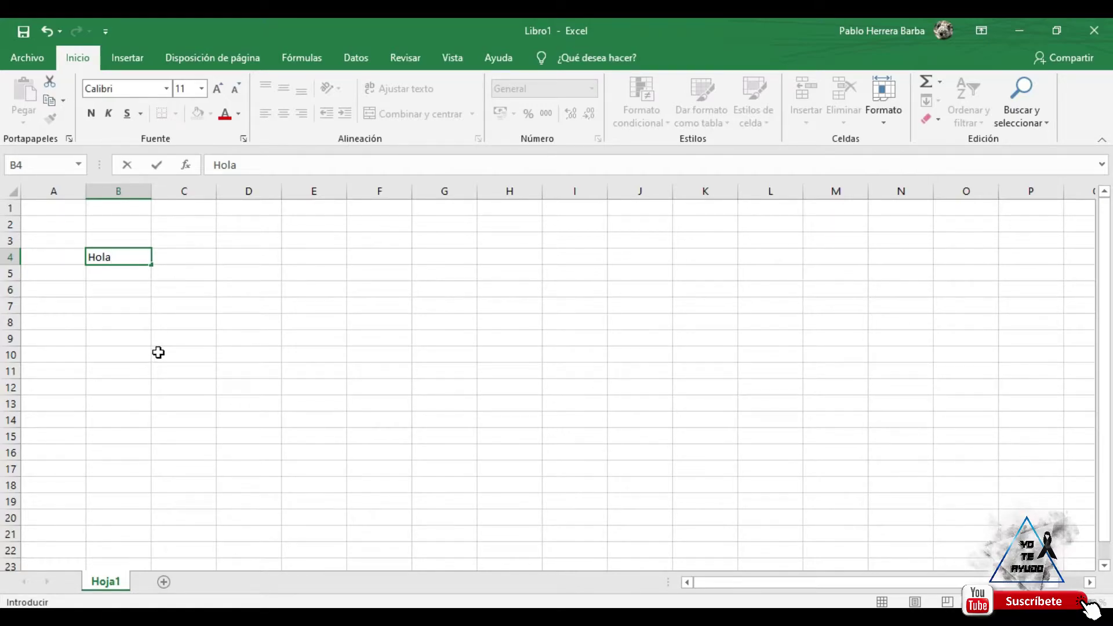
click(199, 271)
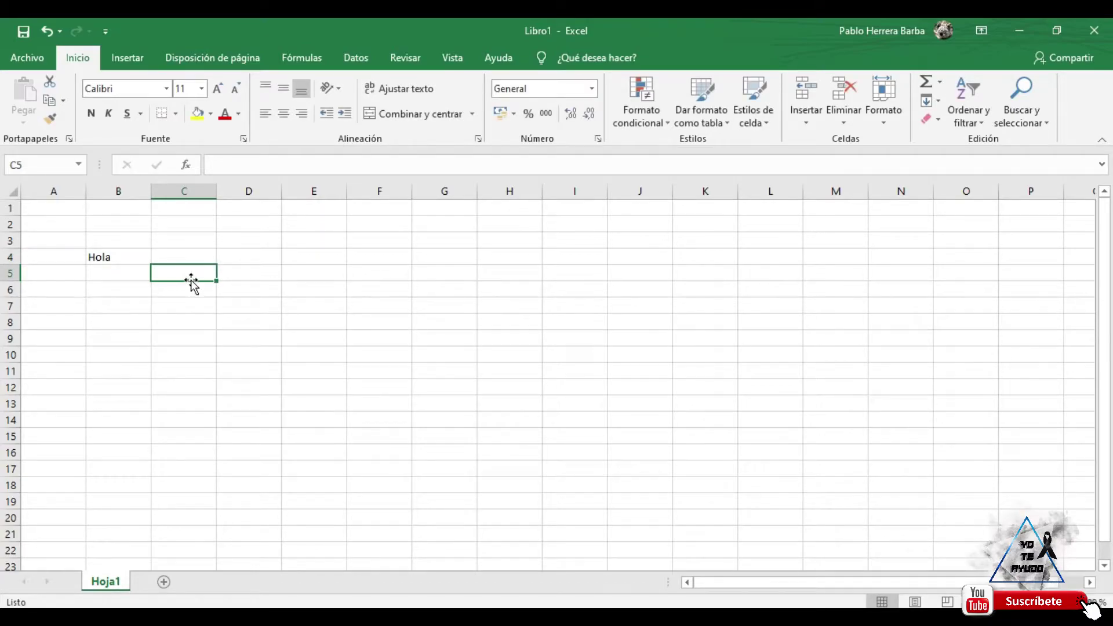
click(224, 166)
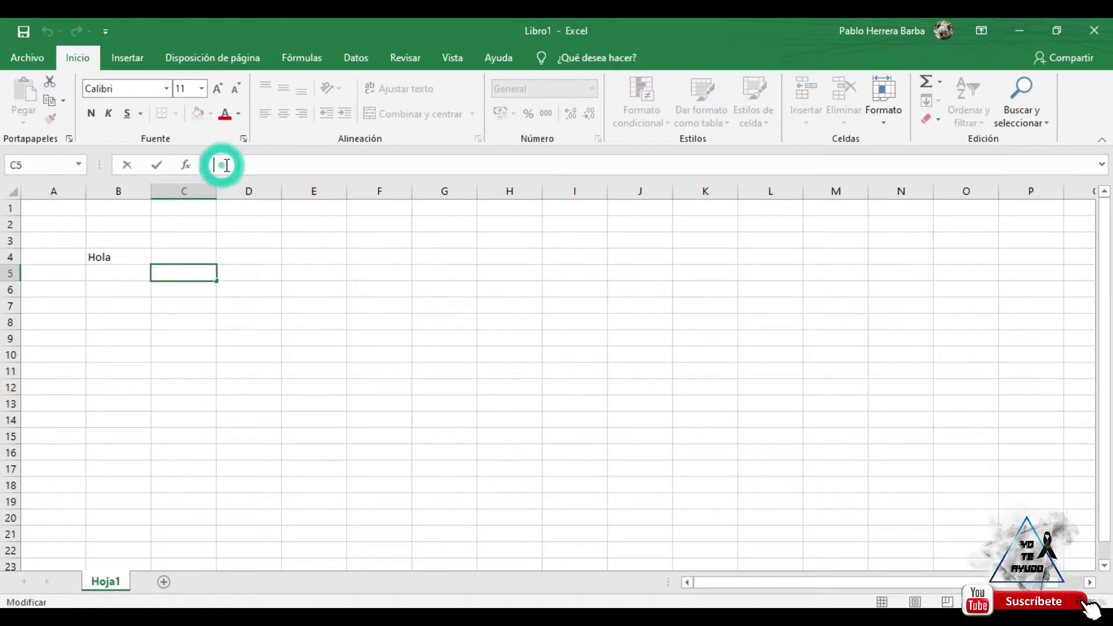
text(Hola)
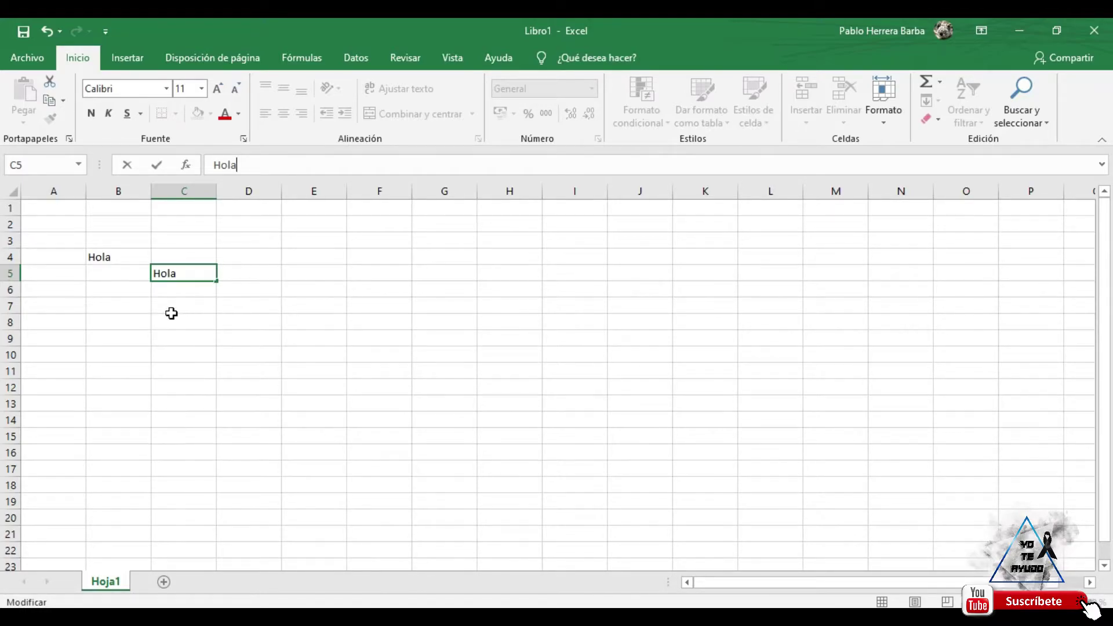
click(112, 302)
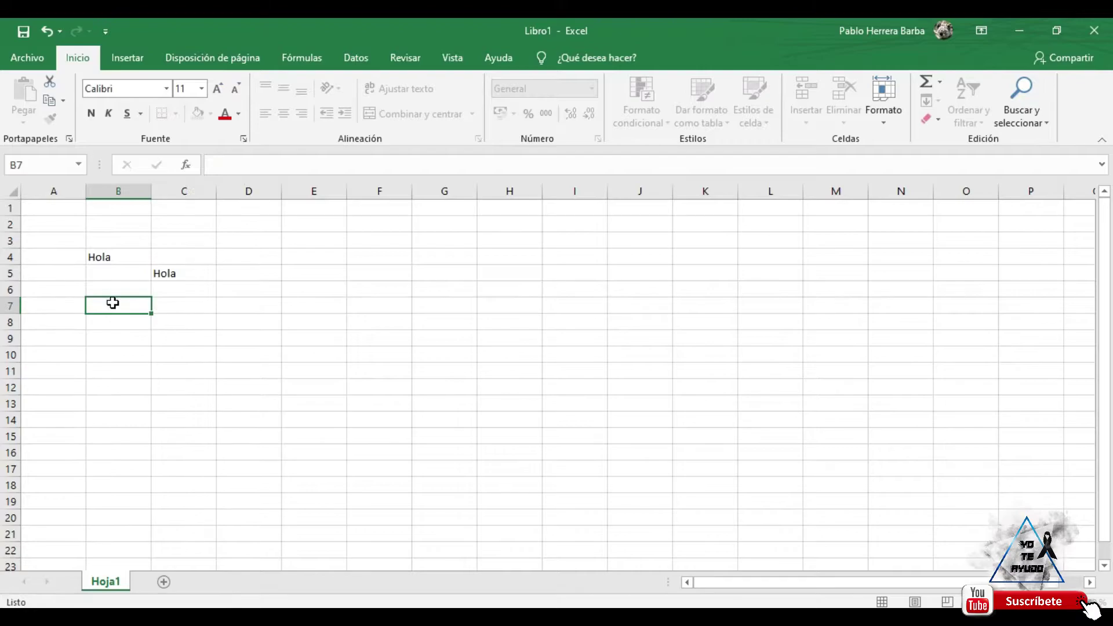
- Enter the text "Hola" in cell C7
click(161, 273)
click(176, 310)
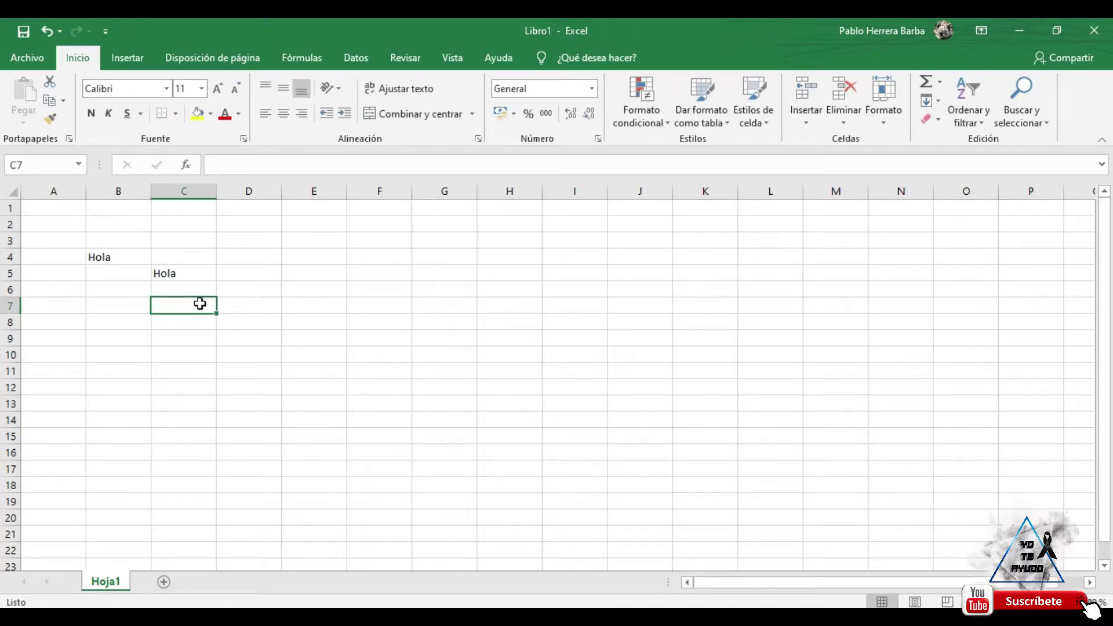
text(Hola)
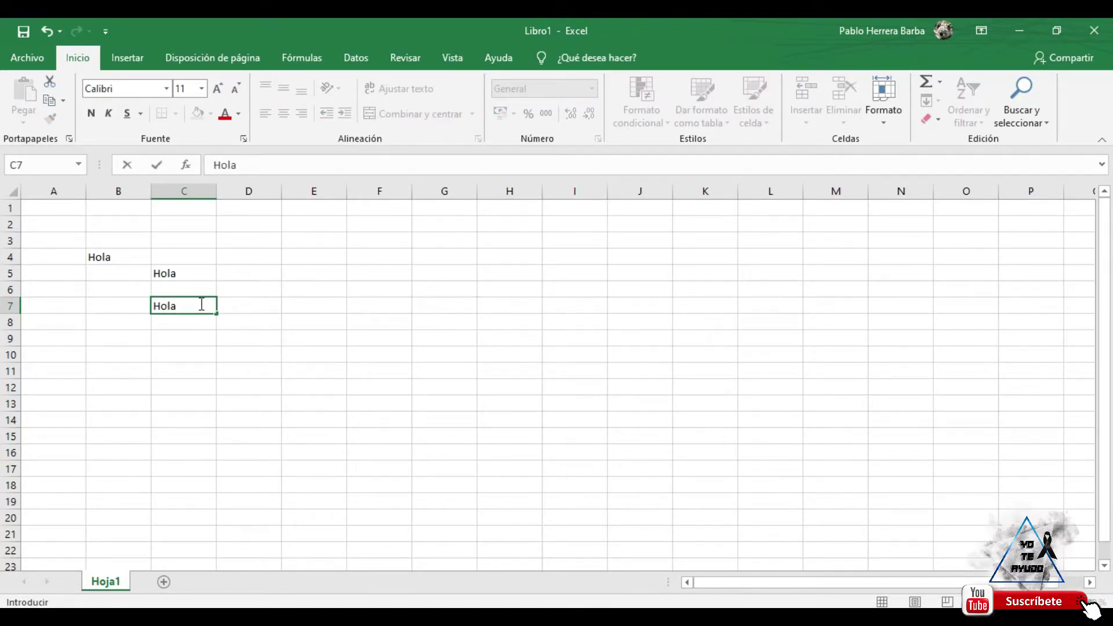
key(Return)
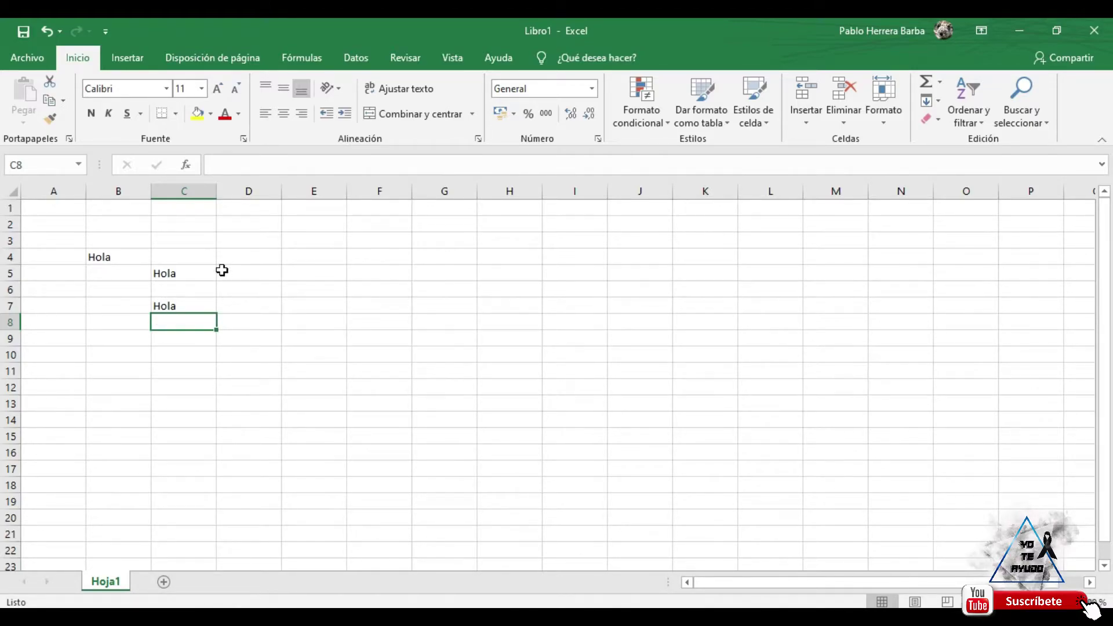
- Enter the number 10 in cell D5 and reselect that cell
click(250, 272)
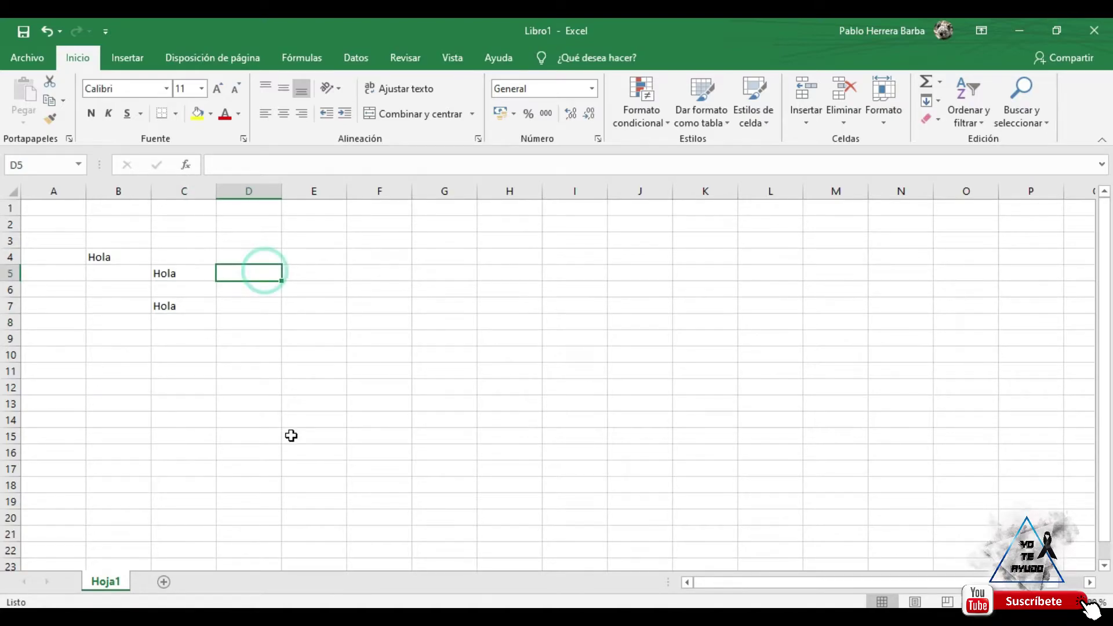
text(10)
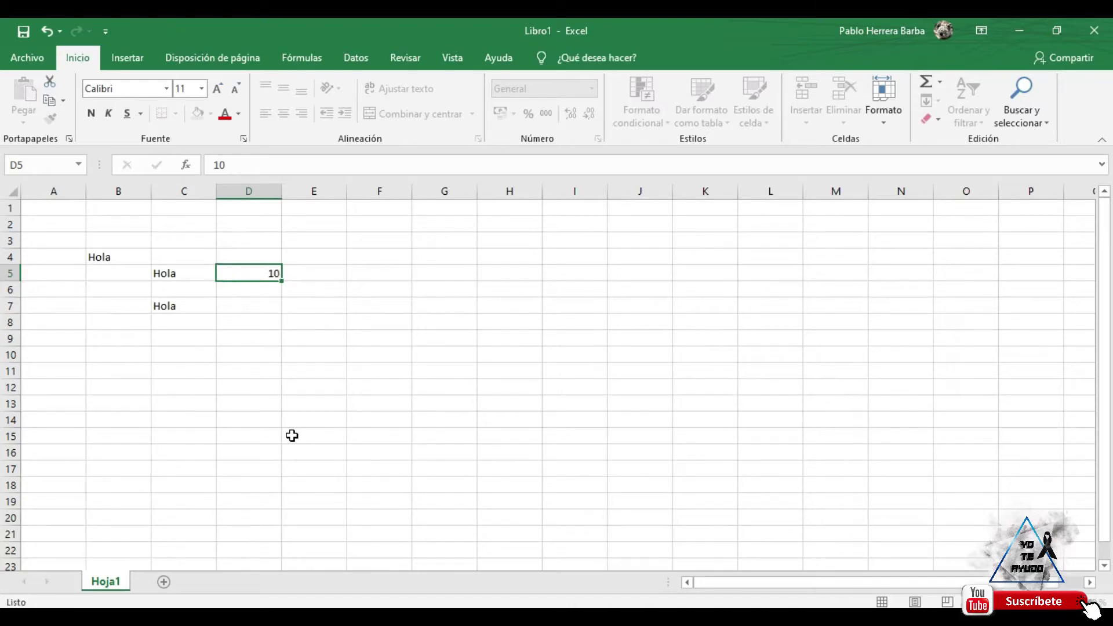
key(Return)
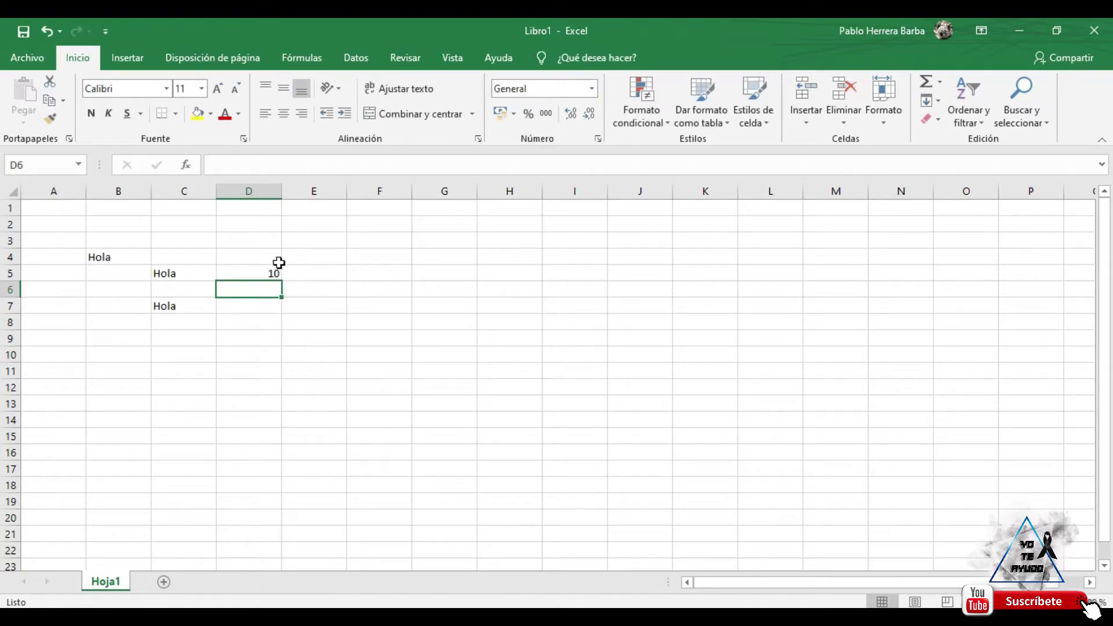
click(259, 274)
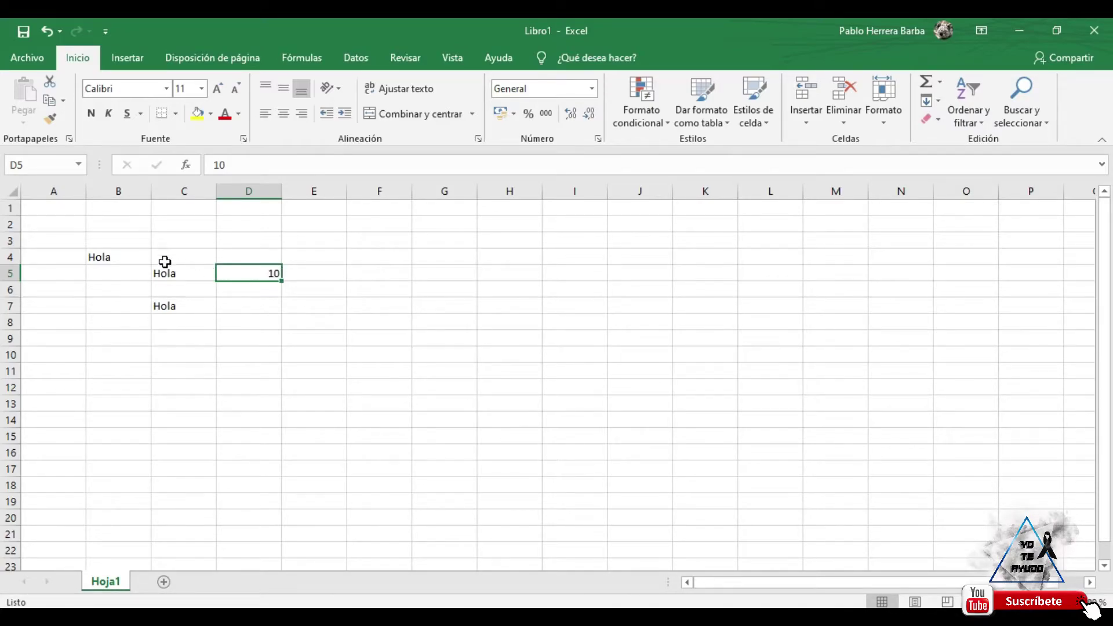
- Format the text in cell C5 as bold, italic and underlined
click(191, 273)
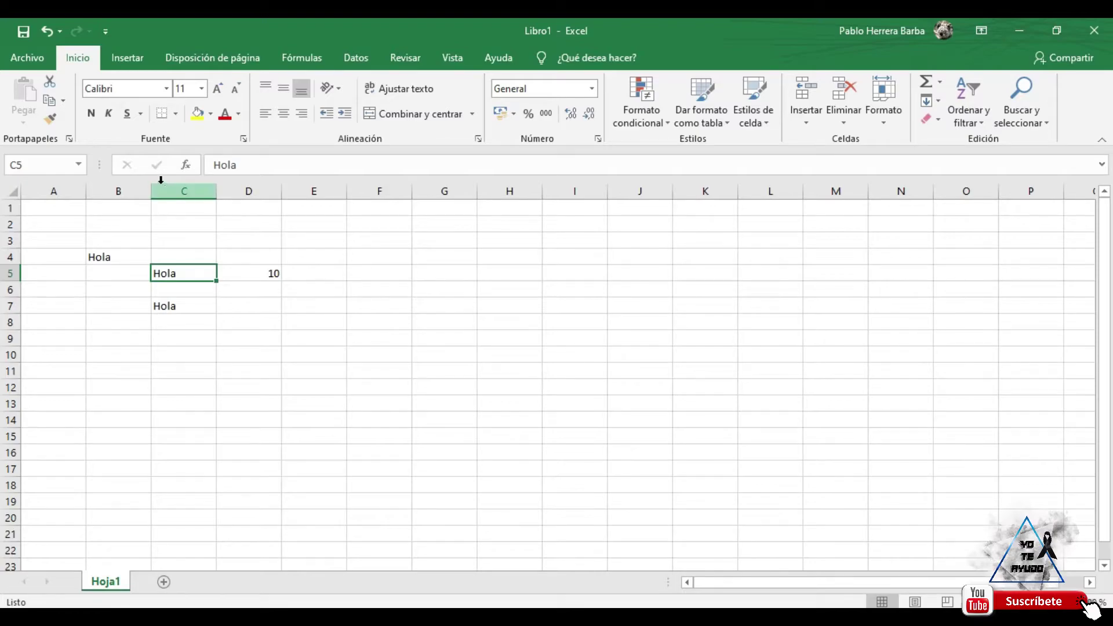
key(ctrl+n)
click(109, 114)
click(127, 114)
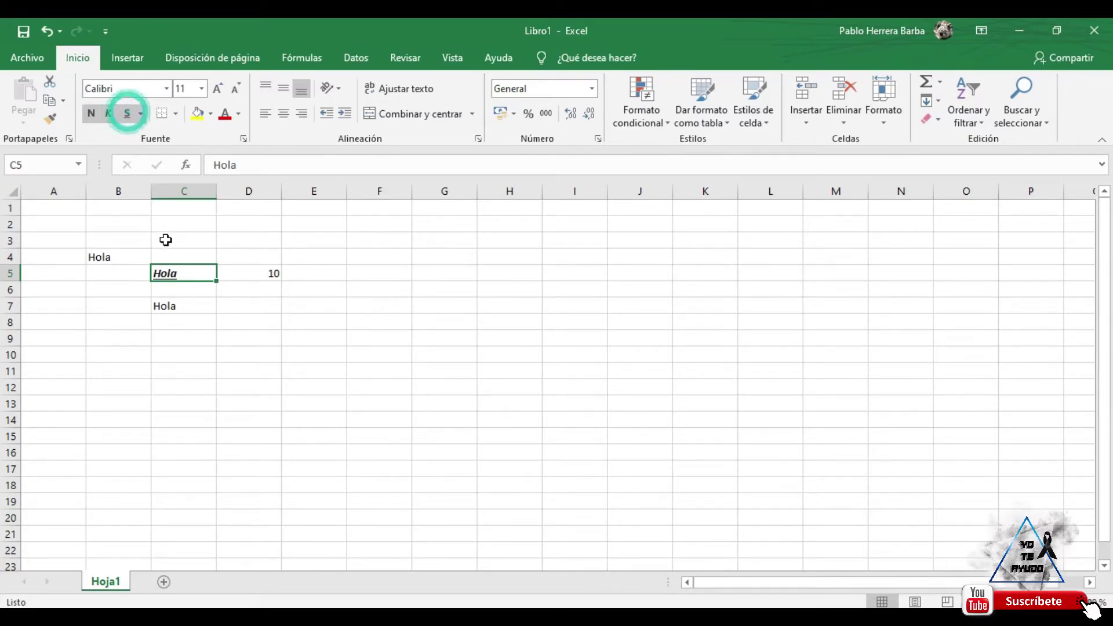
- Change the font of cell C5 to Bahnschrift SemiBold and give the cell a yellow fill
click(119, 91)
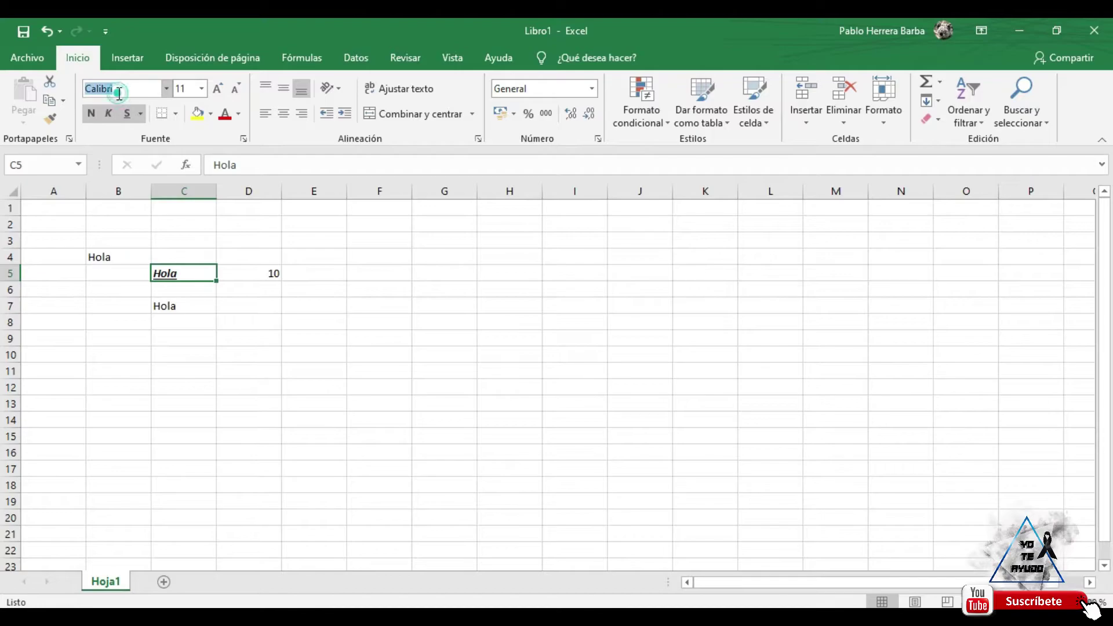
click(167, 92)
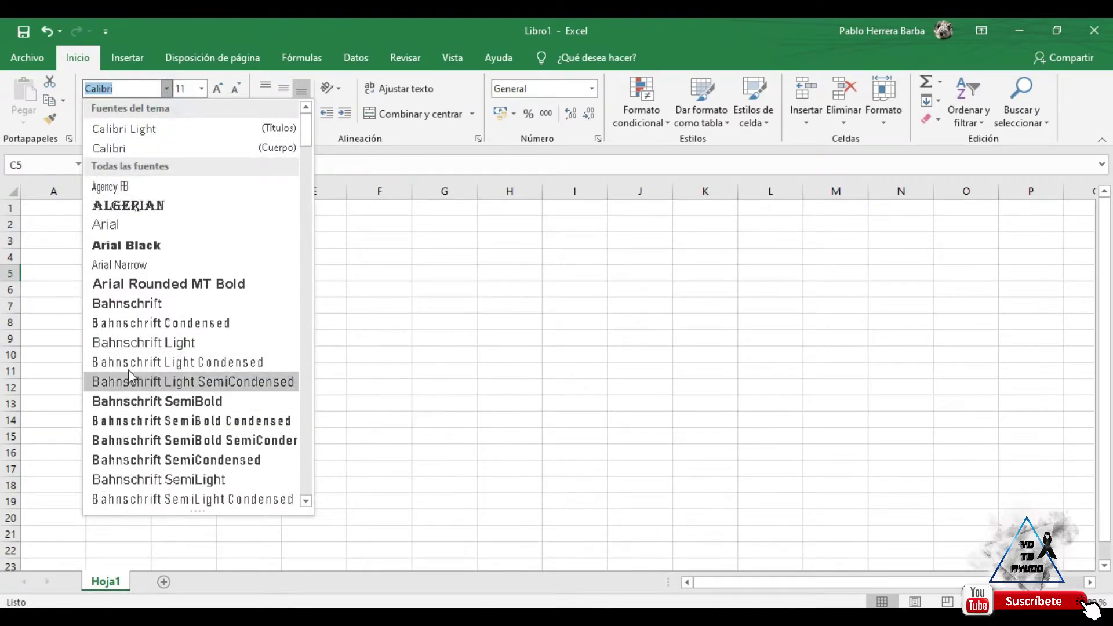
click(136, 402)
click(196, 114)
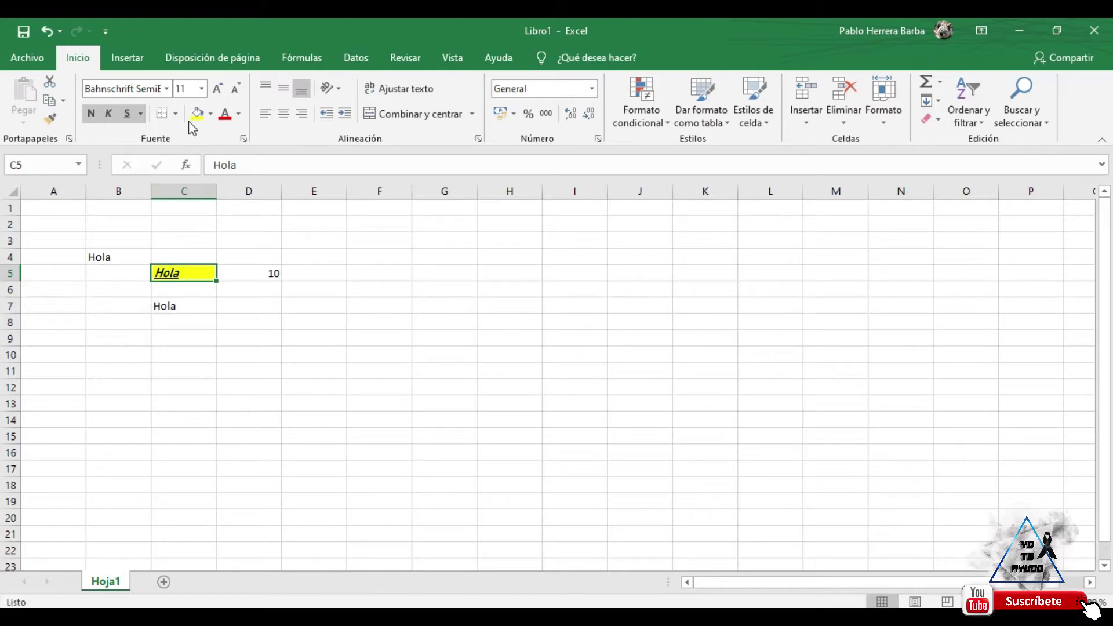
click(198, 118)
click(238, 114)
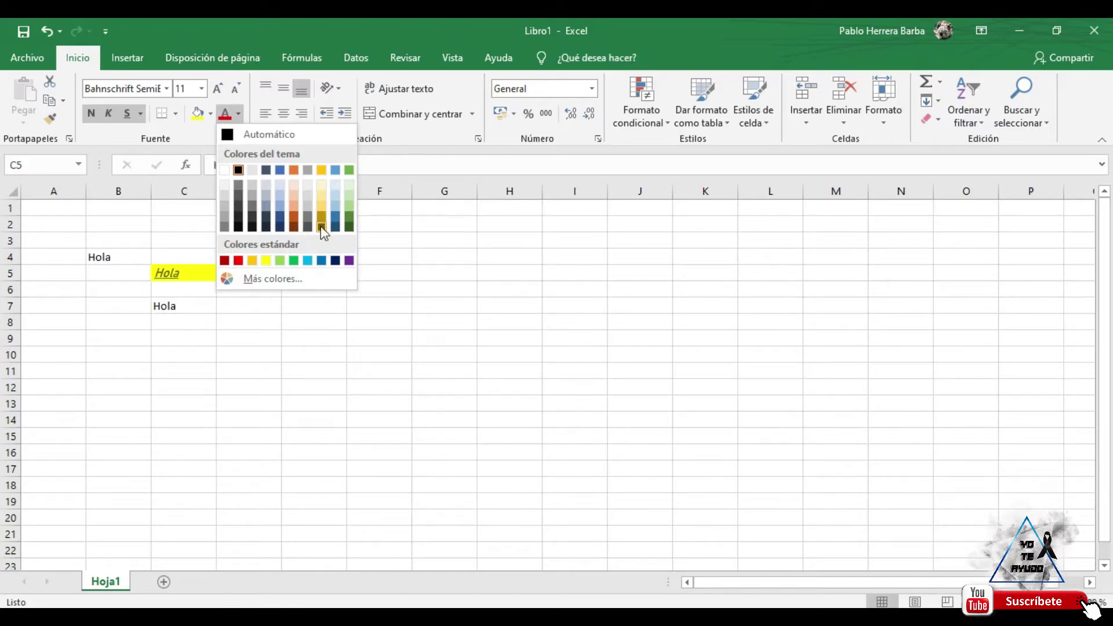
- Apply all borders to the yellow cell C5
click(177, 115)
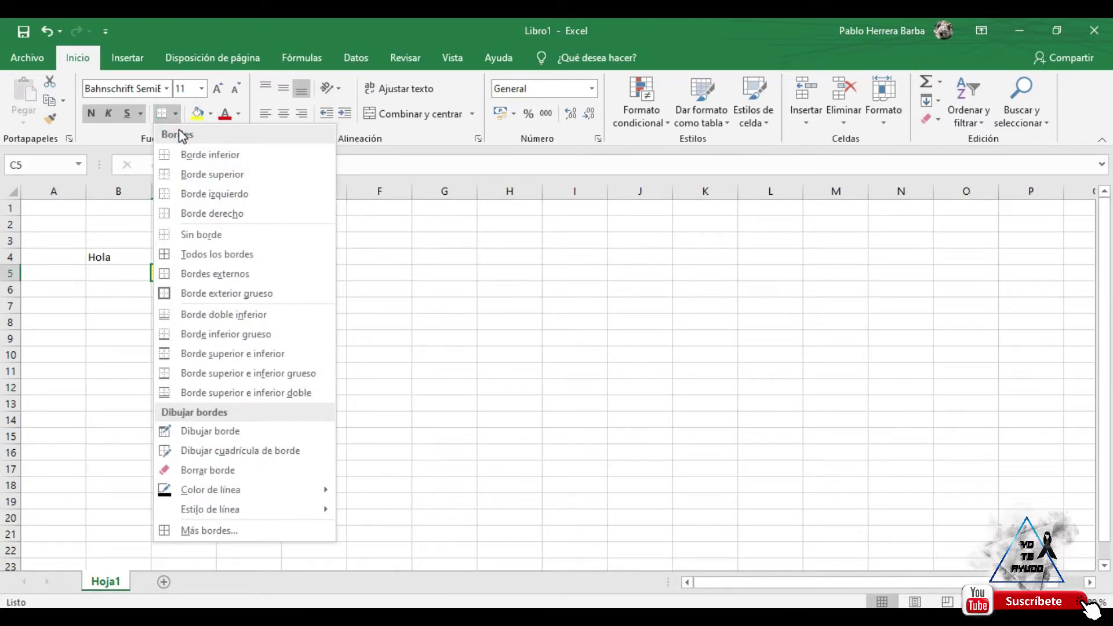
click(204, 255)
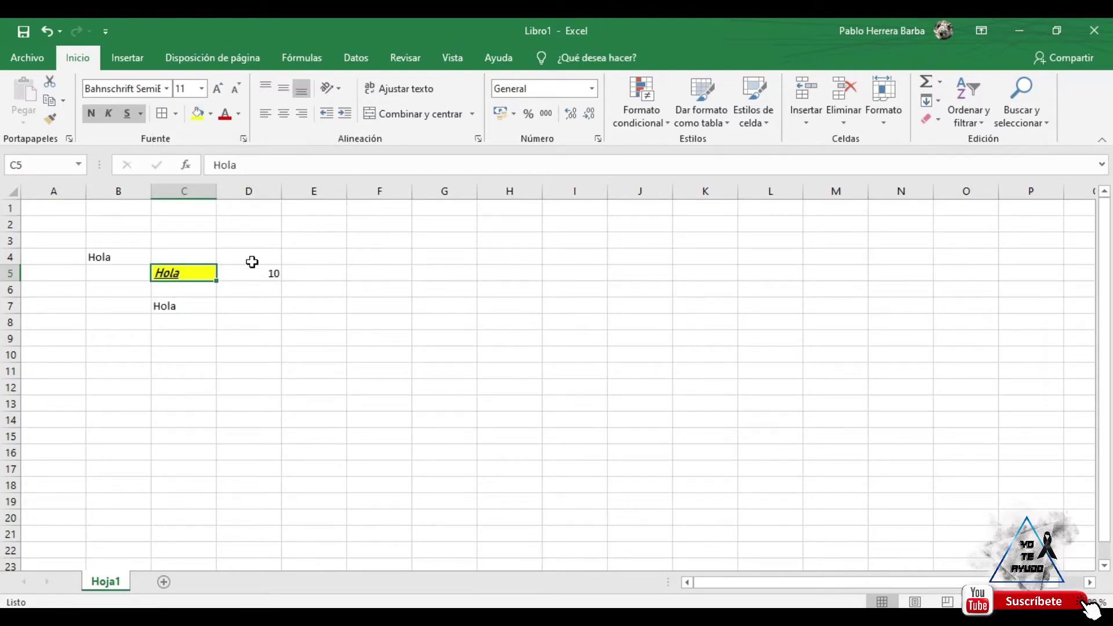
click(244, 322)
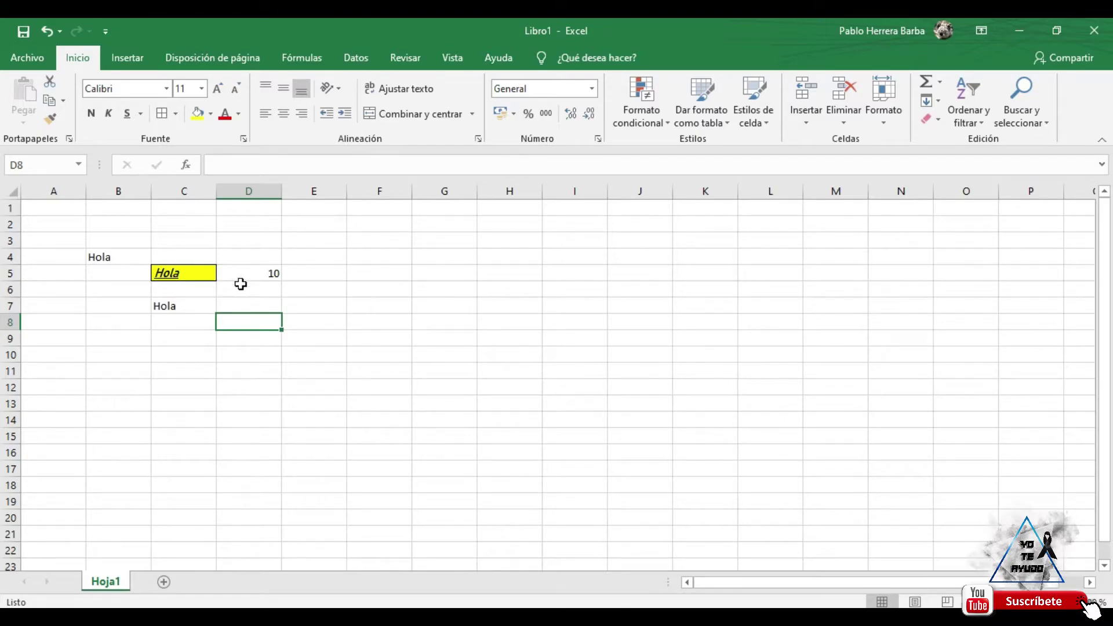
- Apply all borders to the empty range B11:E15 so it forms a table grid
drag(142, 372, 318, 442)
click(162, 113)
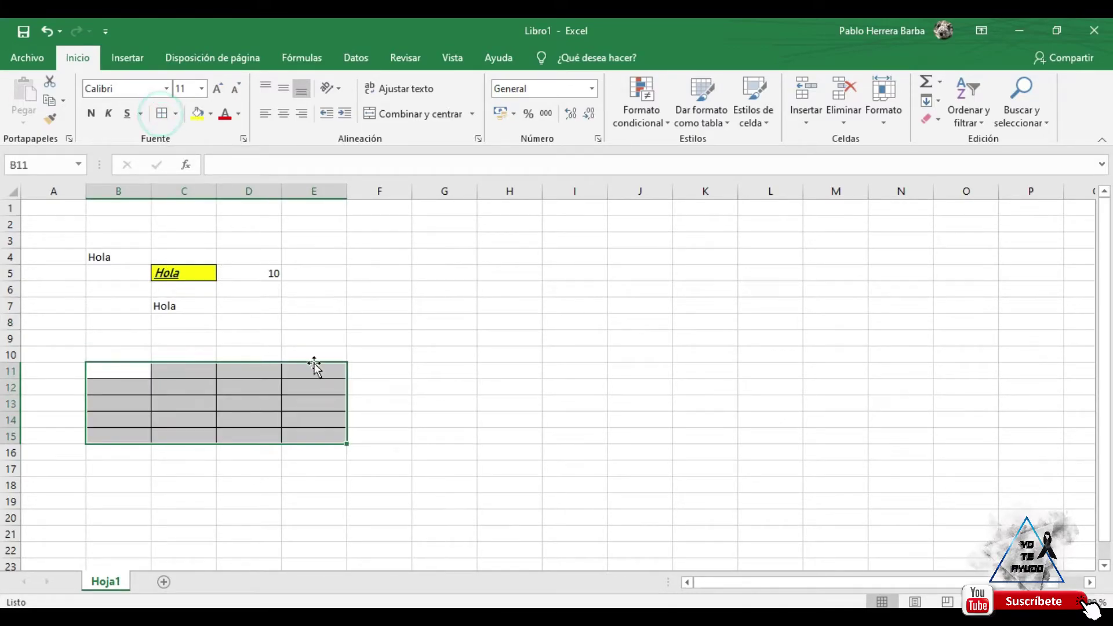
click(342, 353)
- Add only a top border to the range C7:F9
drag(195, 313, 375, 335)
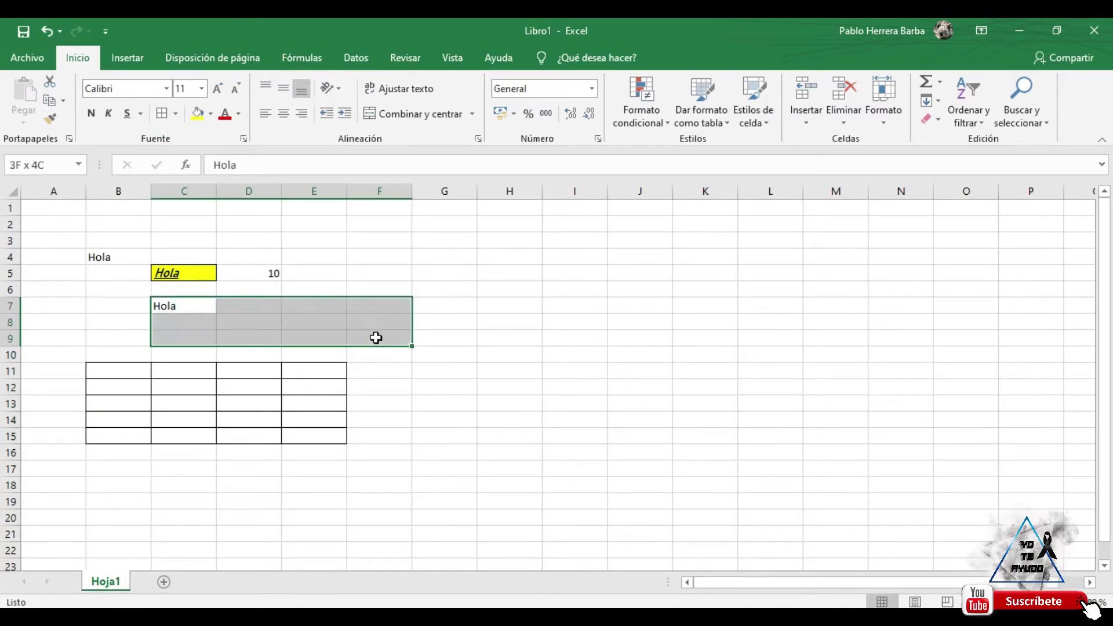
click(175, 113)
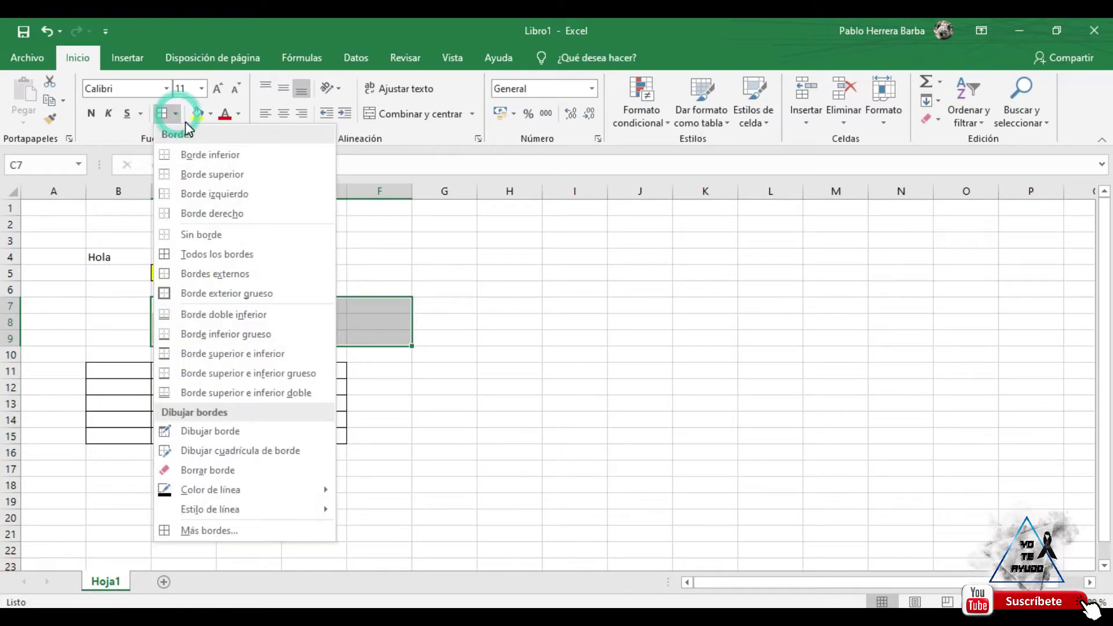
click(197, 174)
click(453, 390)
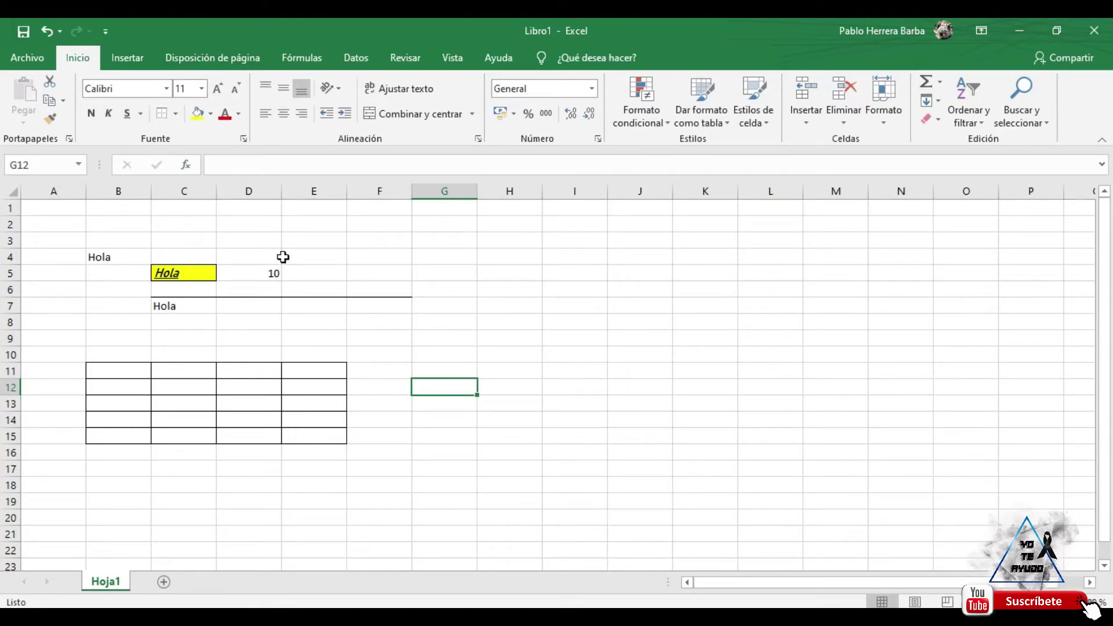
click(257, 268)
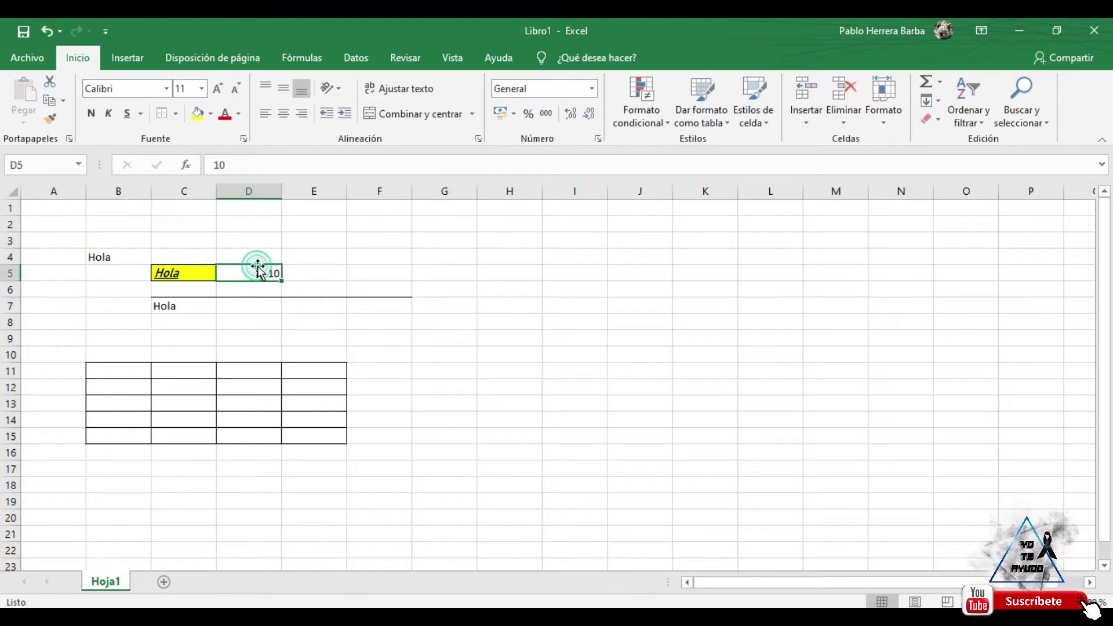
- Increase the font size of cell D5 by several steps and decrease it back to 11
click(218, 88)
click(218, 89)
click(217, 89)
click(217, 89)
click(217, 89)
click(218, 89)
click(218, 89)
click(236, 92)
click(236, 91)
click(235, 91)
click(235, 92)
click(236, 91)
click(236, 92)
click(236, 91)
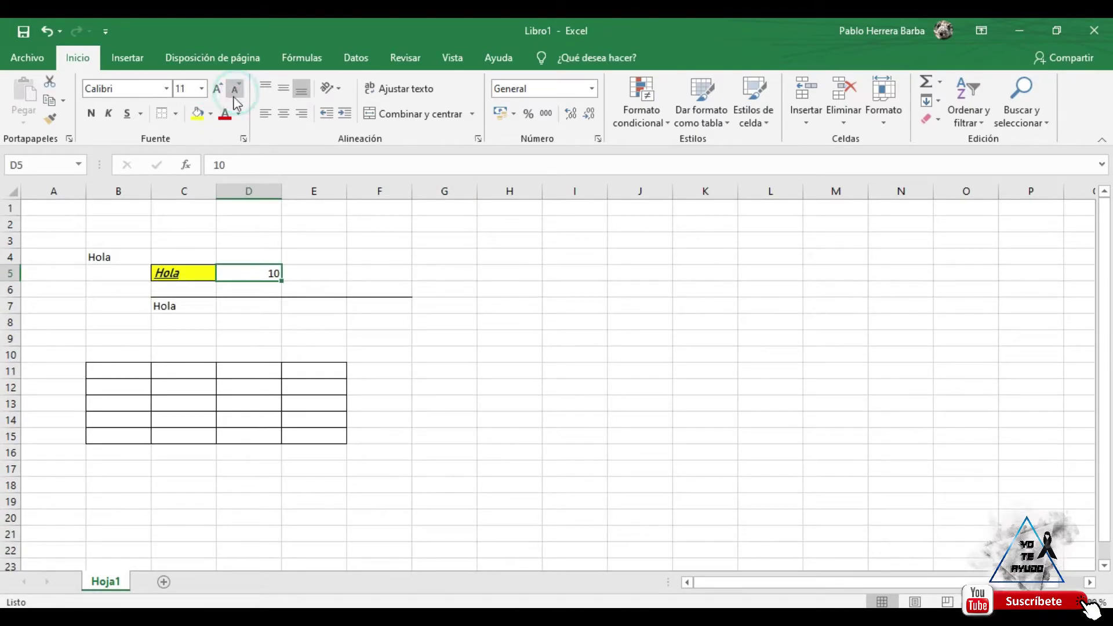
- Set the font size of cell D5 to 9
click(192, 90)
click(201, 88)
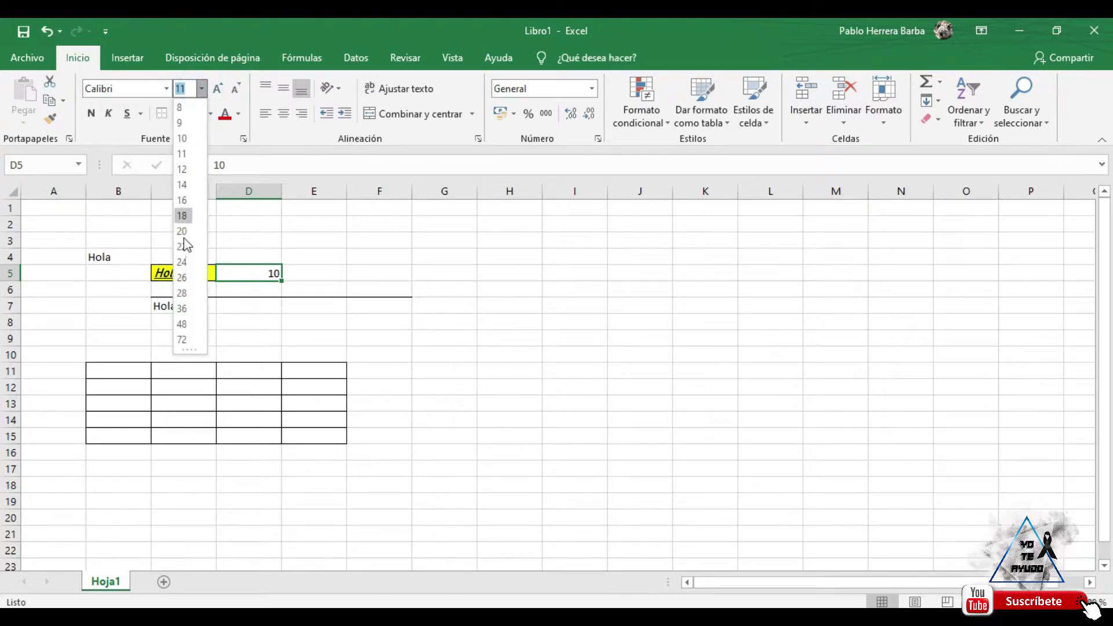
click(179, 86)
drag(186, 88, 158, 89)
text(9)
key(Return)
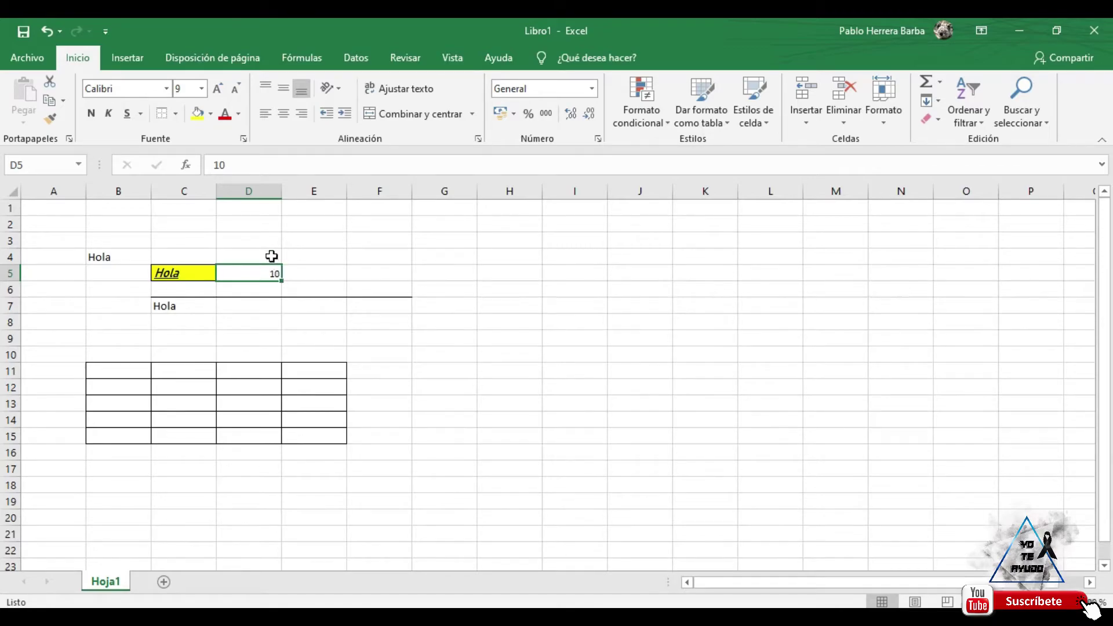
- Center the number in cell D5 horizontally and align it to the middle vertically
click(283, 114)
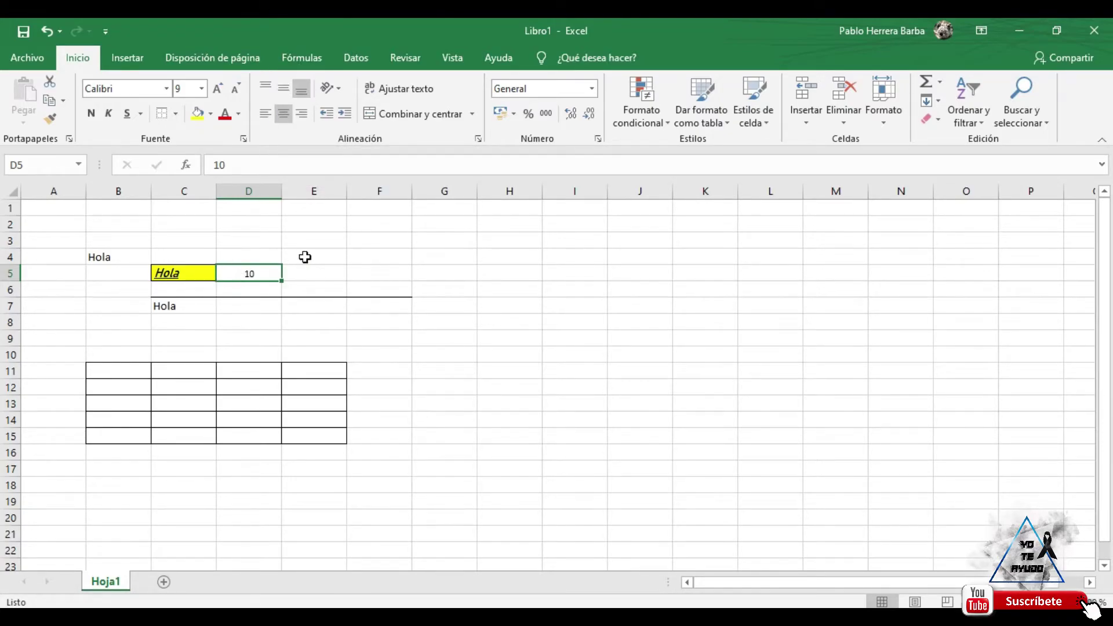
click(284, 88)
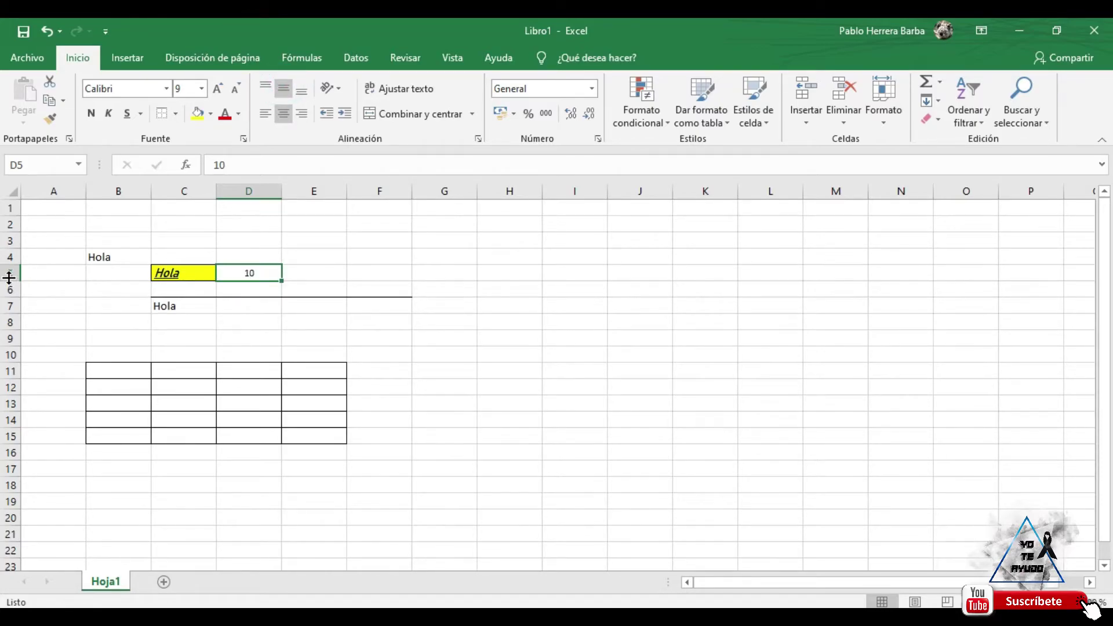
- Try other horizontal and vertical alignments for D5 in a taller row 5, ending centered with the row back at single-line height
drag(9, 280, 19, 356)
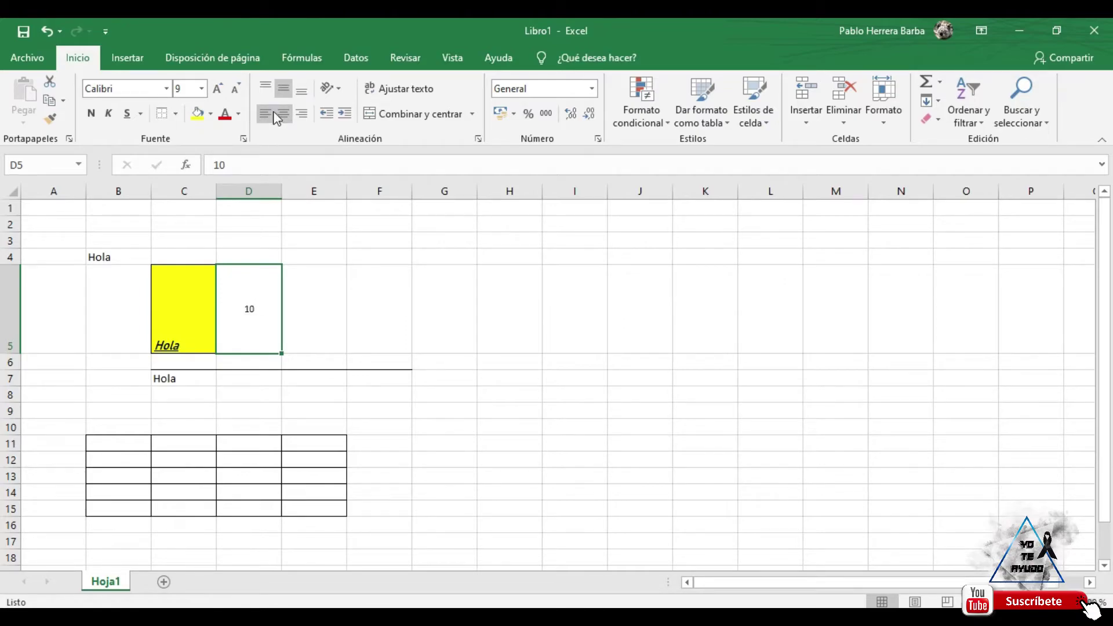
click(308, 93)
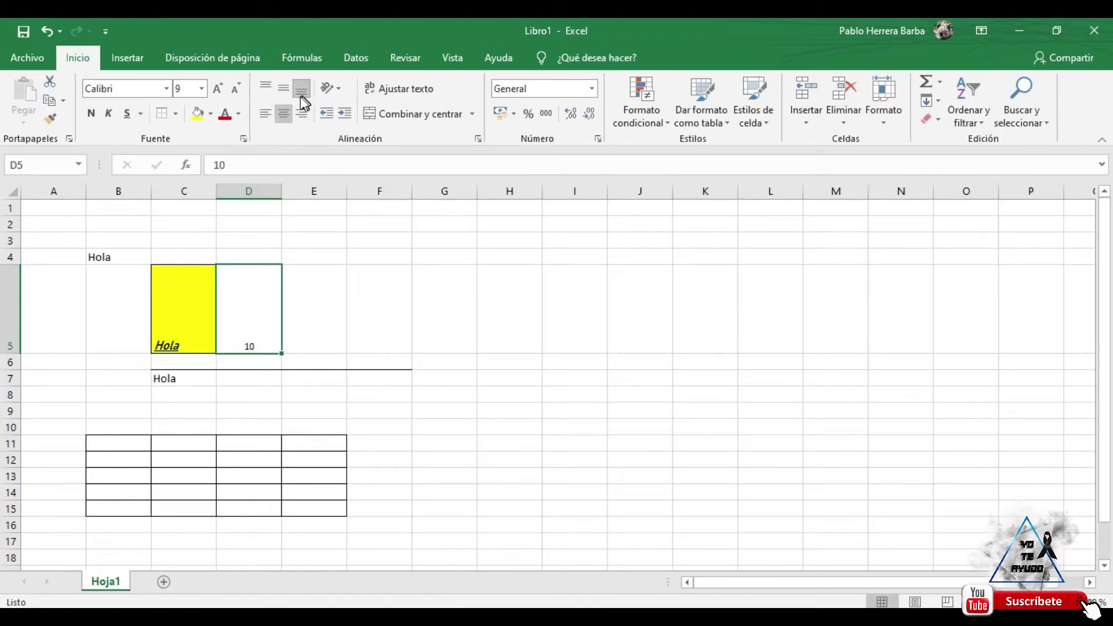
click(265, 114)
click(284, 88)
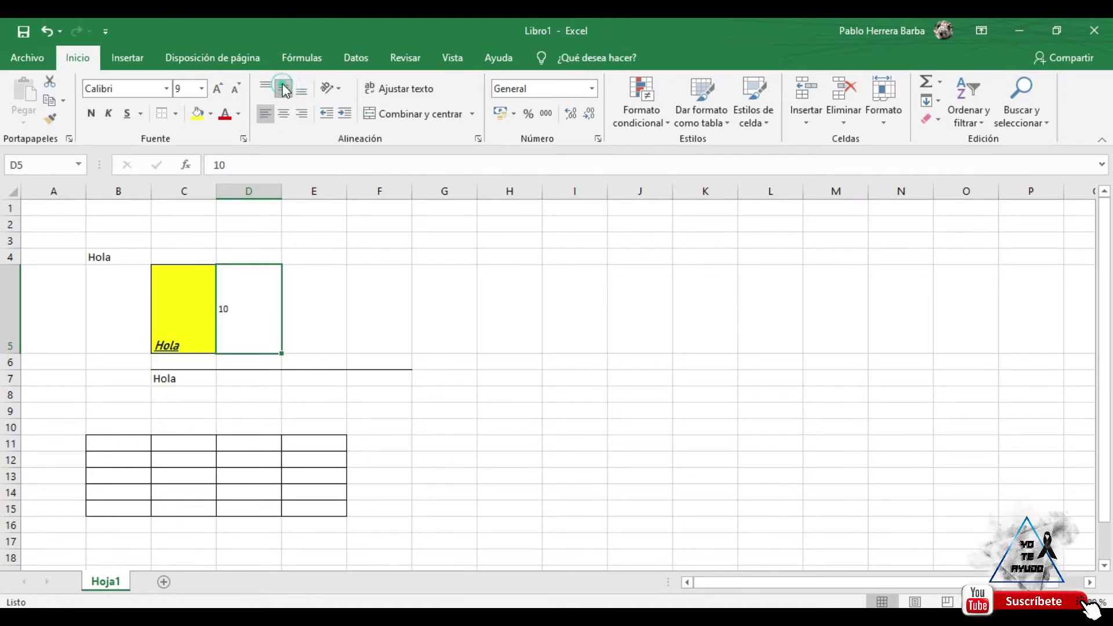
click(267, 90)
click(301, 113)
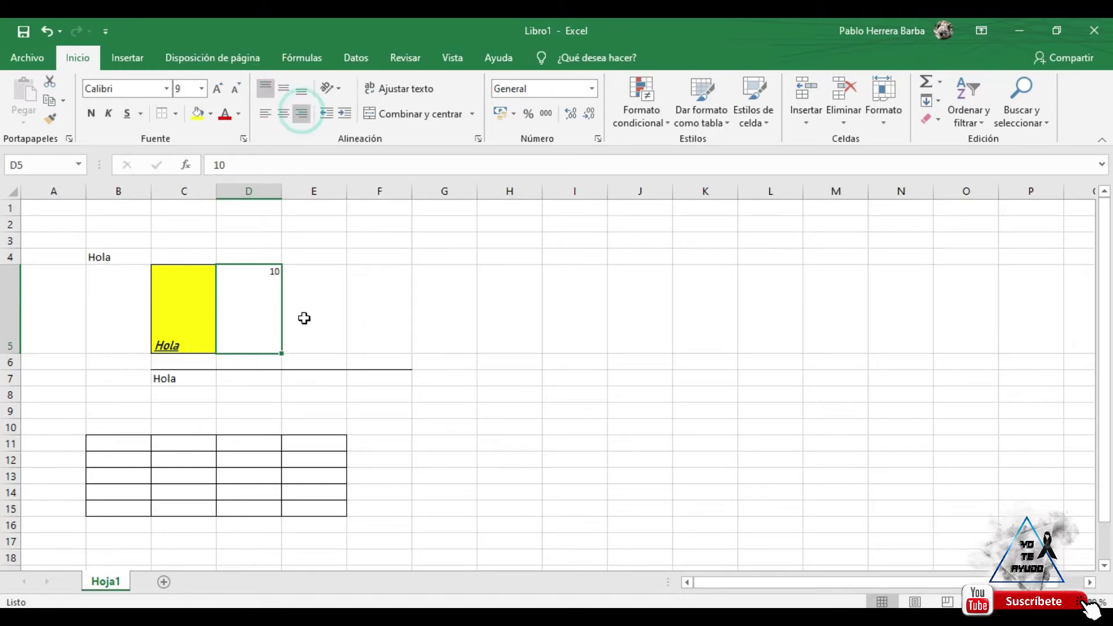
click(283, 93)
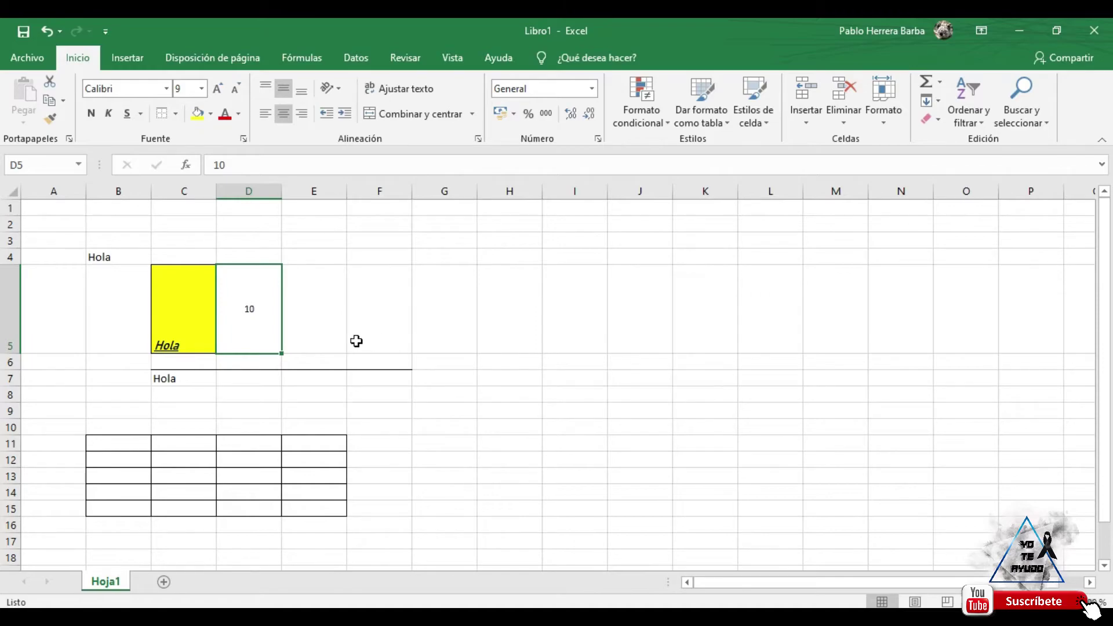
drag(9, 350, 6, 279)
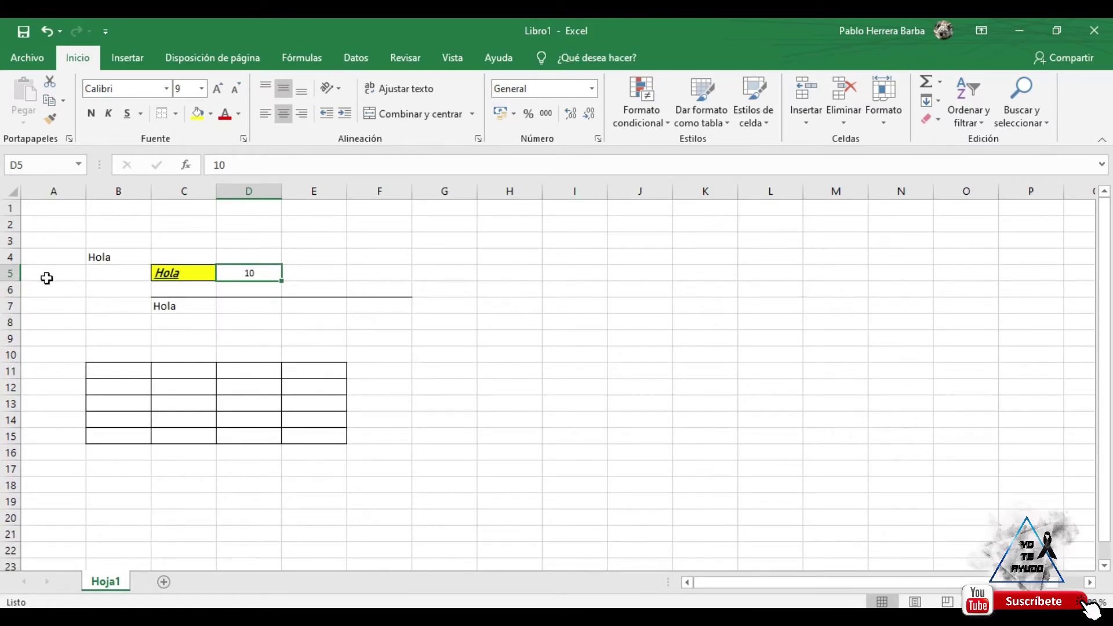
- Narrow column D slightly and restore it, then autofit the column and widen it again to about one and a half default widths
mouse_move(282, 192)
mouse_down()
mouse_move(353, 193)
mouse_move(278, 204)
mouse_move(279, 192)
mouse_up()
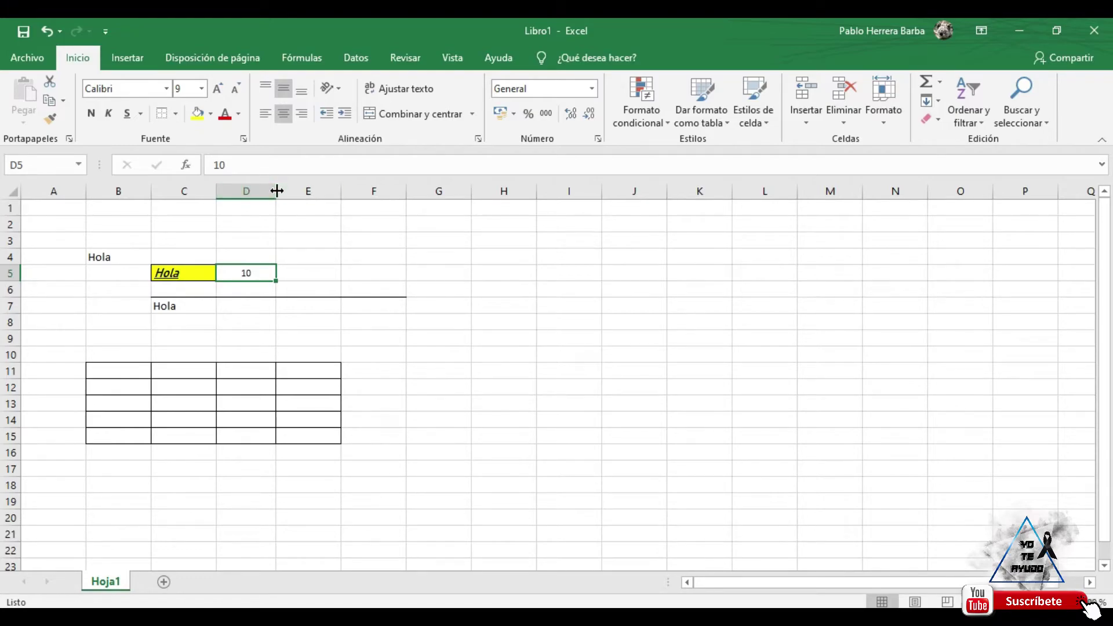
mouse_move(278, 192)
mouse_down()
mouse_move(366, 191)
mouse_move(267, 191)
mouse_move(343, 191)
mouse_move(283, 191)
mouse_up()
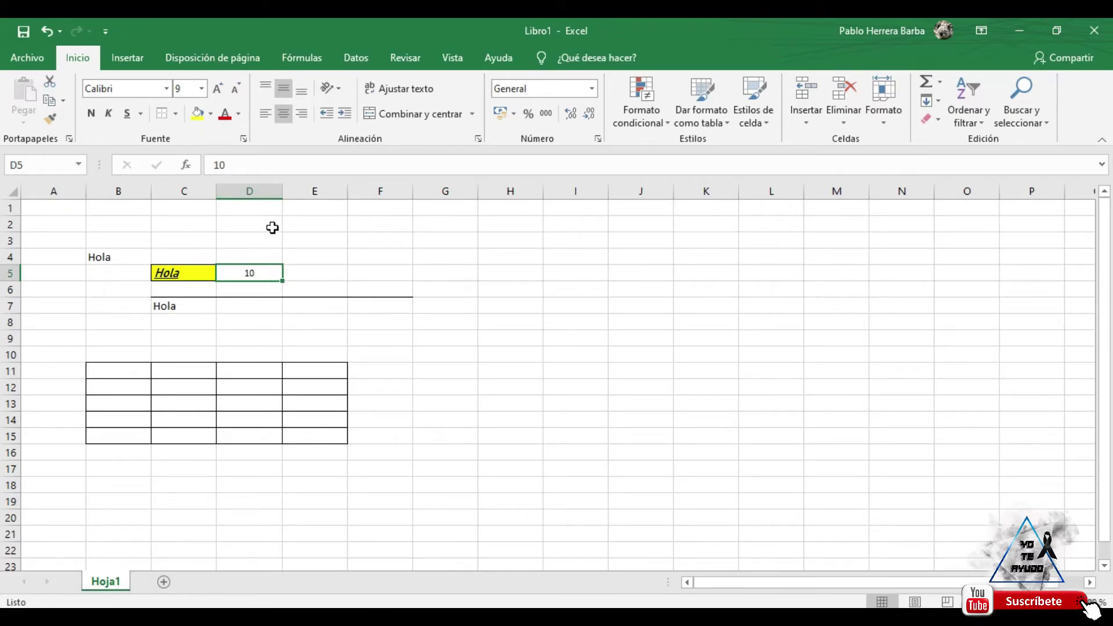
double_click(283, 190)
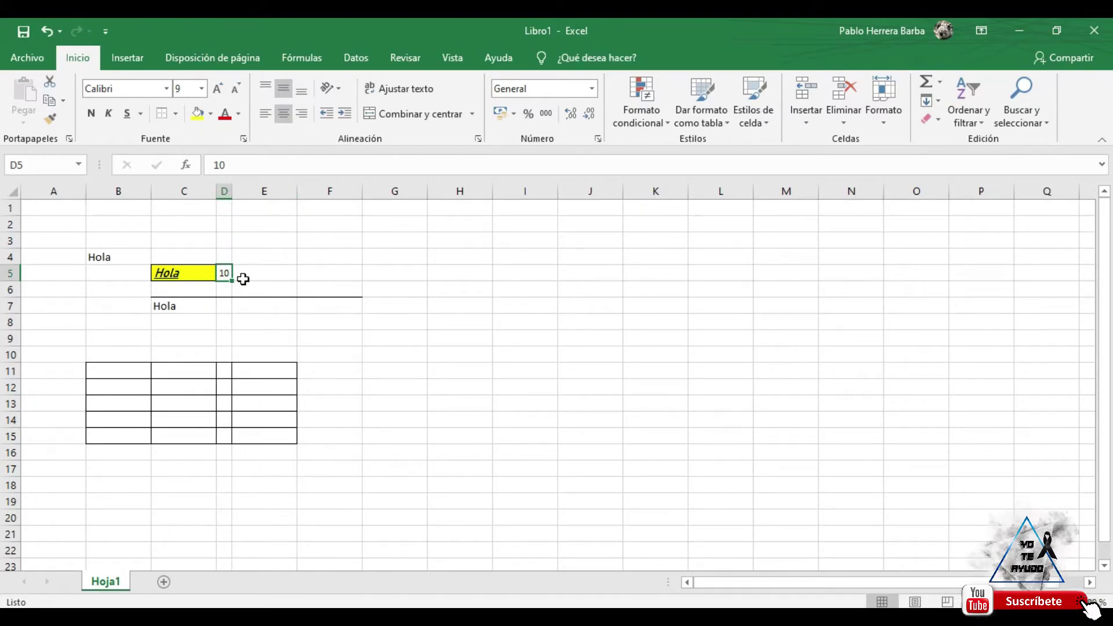
drag(232, 191, 314, 191)
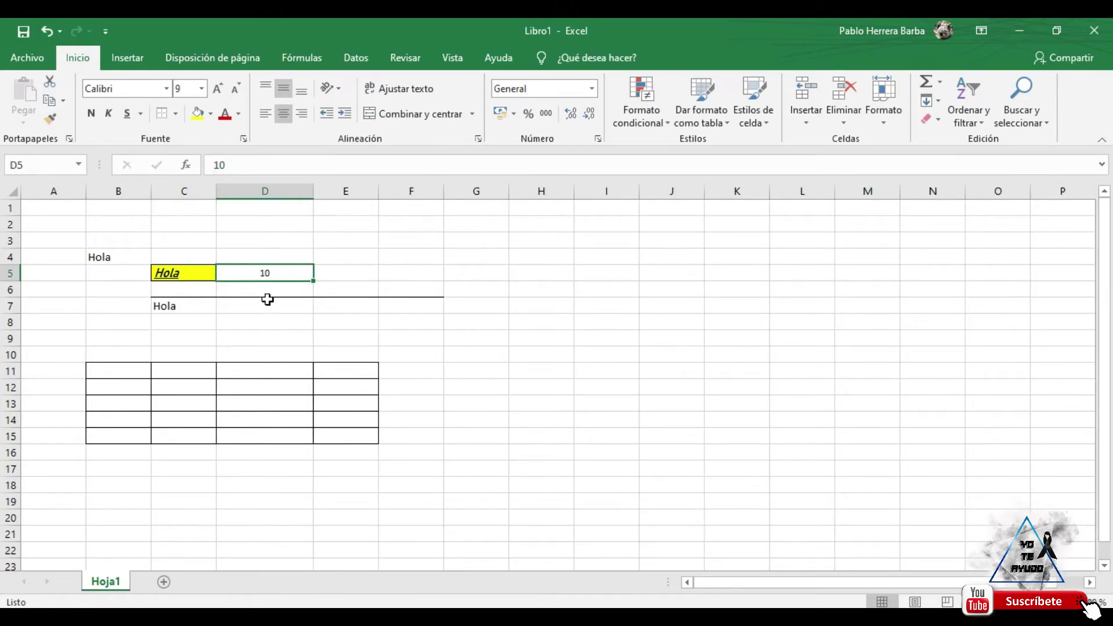
- Enter 1000 in cell D9 and autofit column D to its contents
click(262, 337)
text(100)
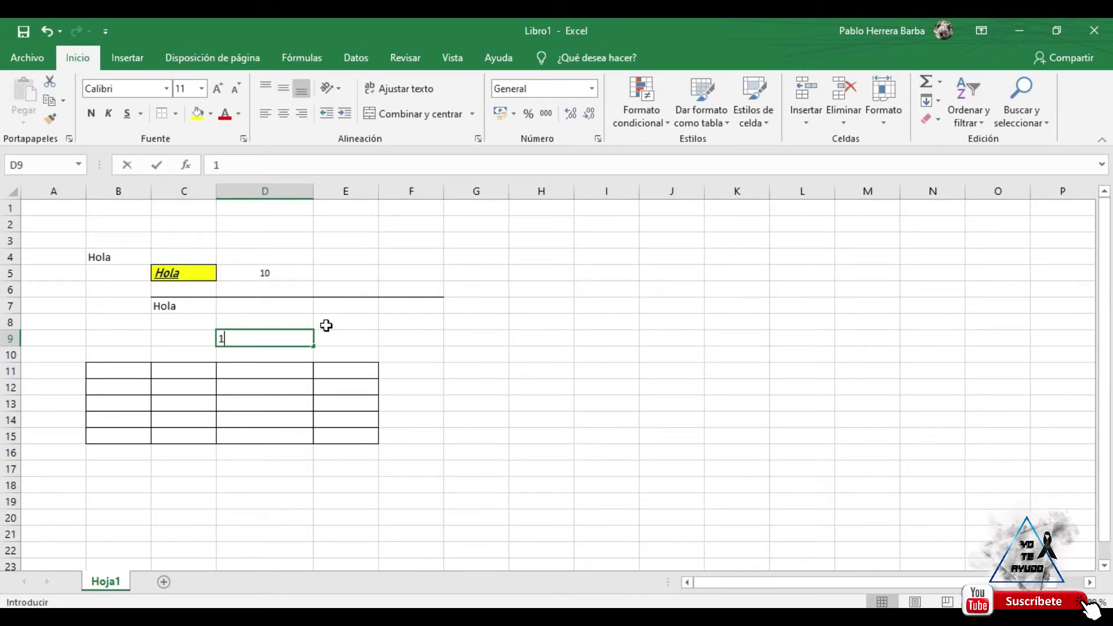
key(Return)
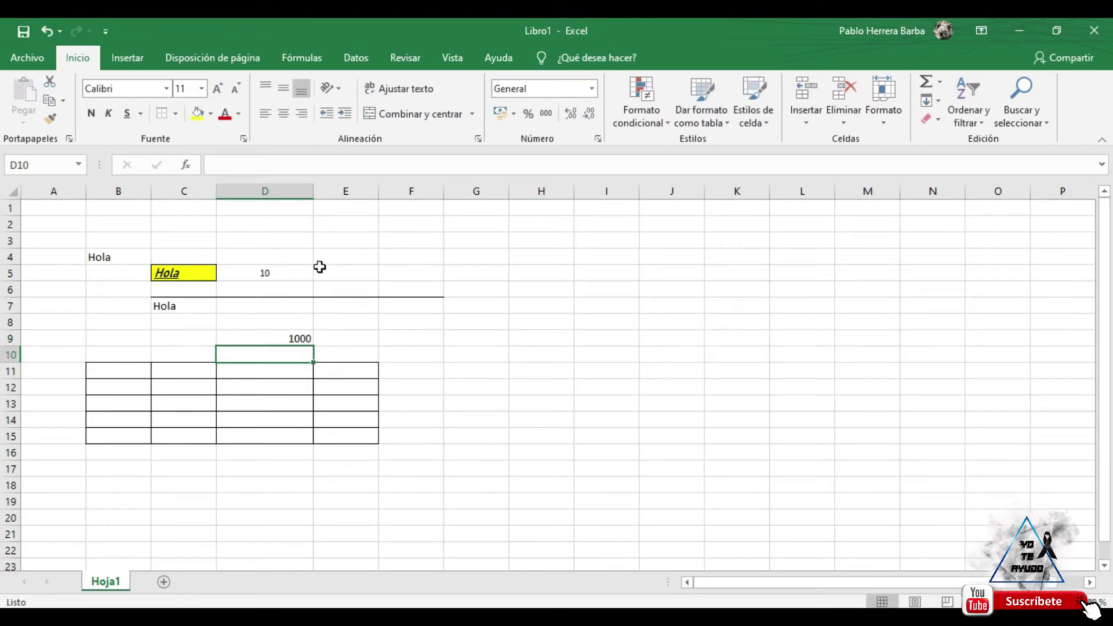
double_click(313, 189)
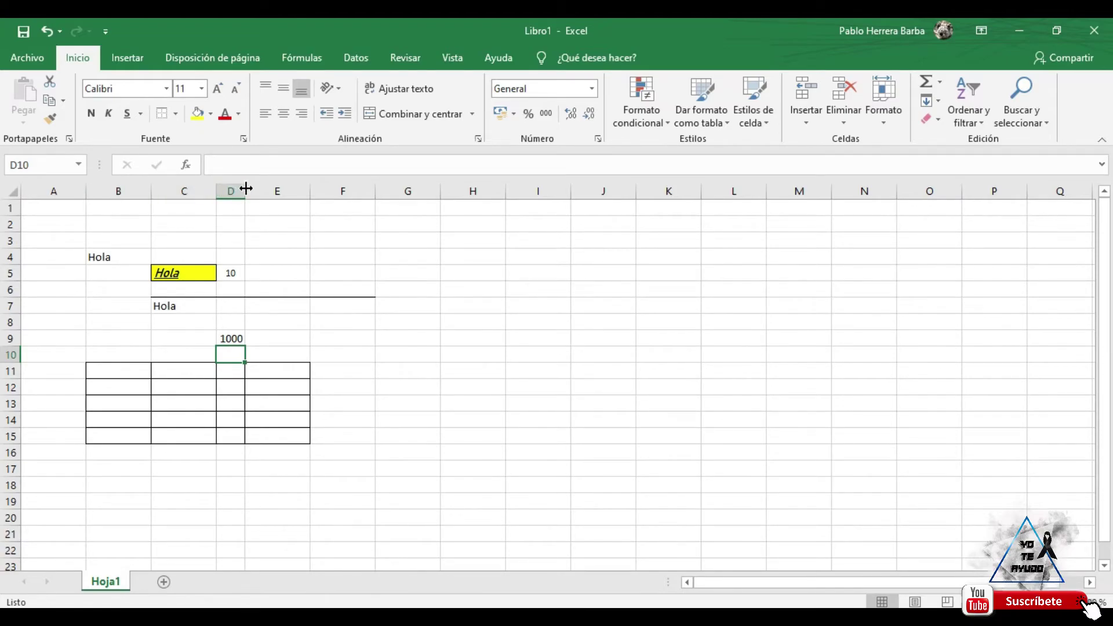
- Resize column D manually to slightly wider than the 1000 in D9, and stretch row 5 and autofit it back
click(280, 183)
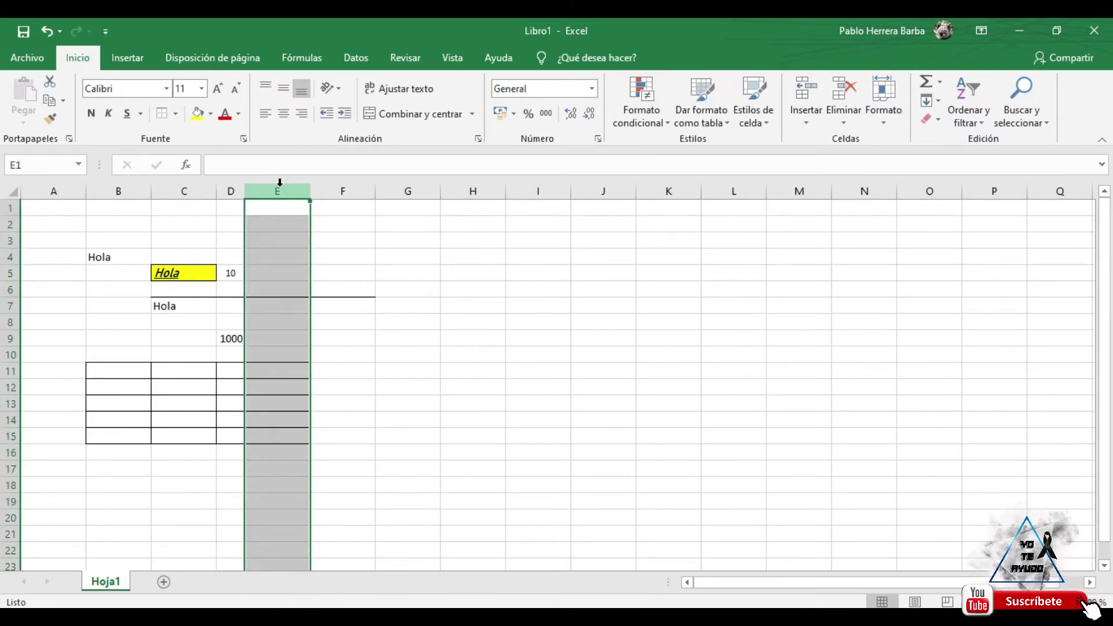
click(12, 274)
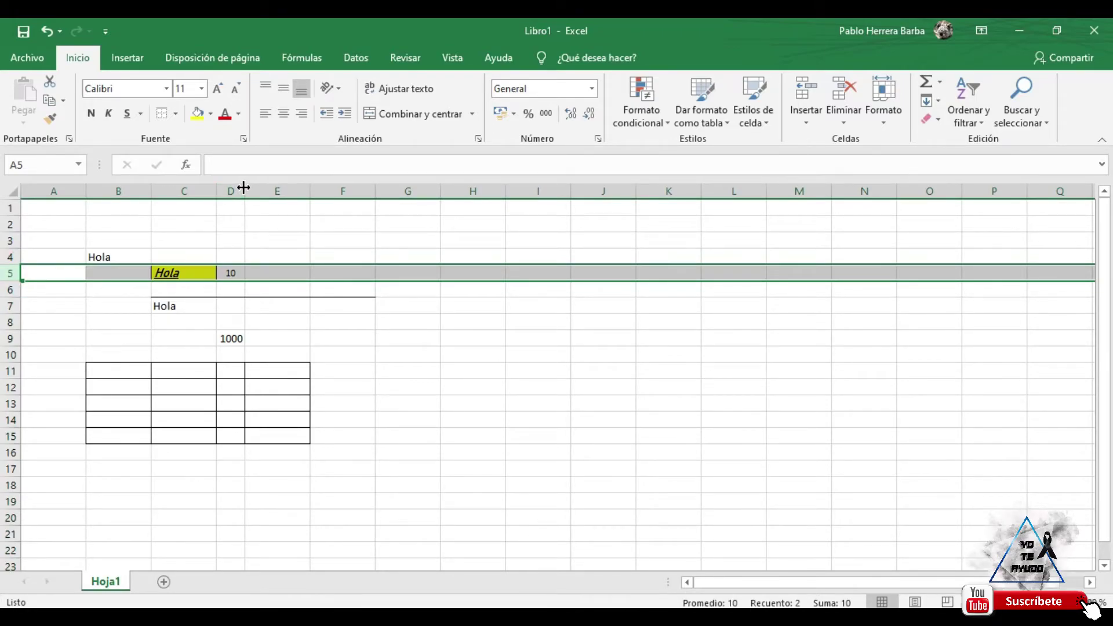
drag(244, 187, 302, 192)
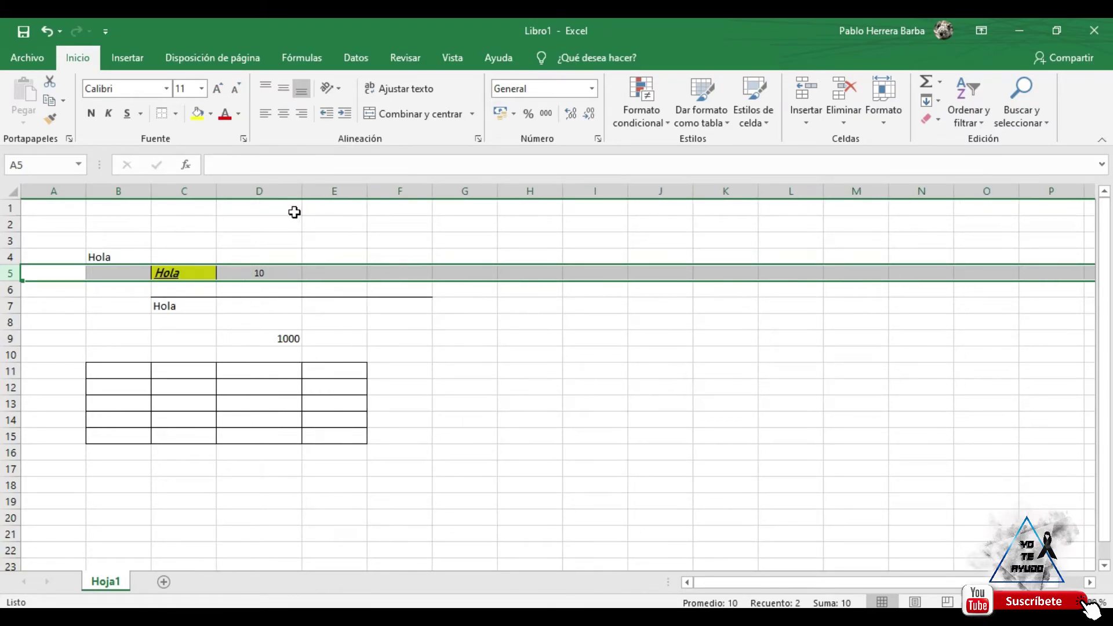
drag(302, 189, 255, 191)
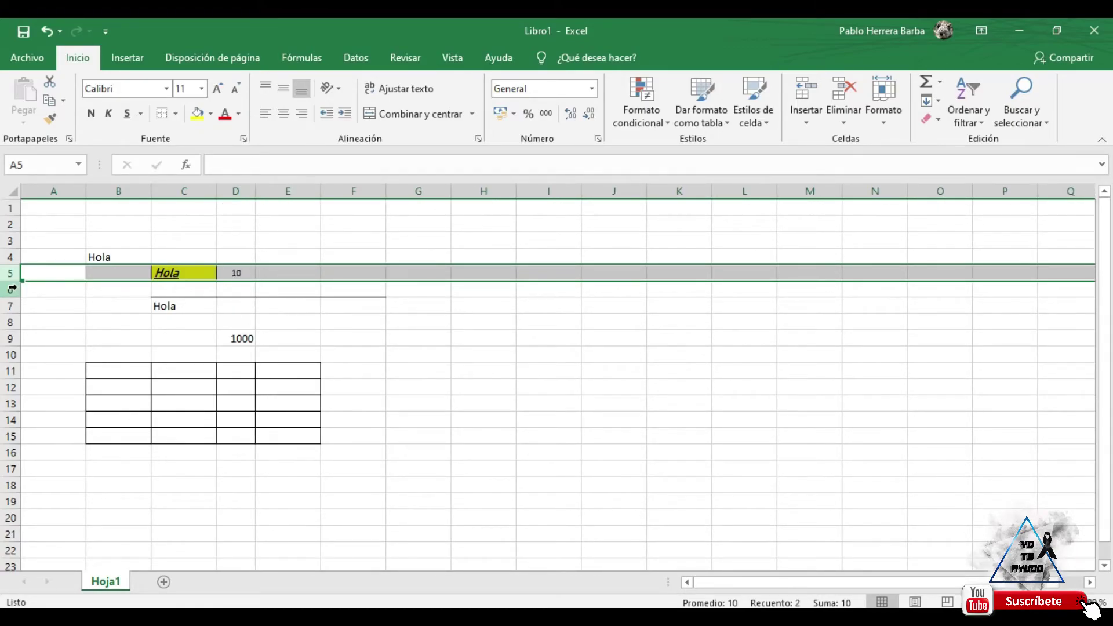
drag(11, 282, 12, 315)
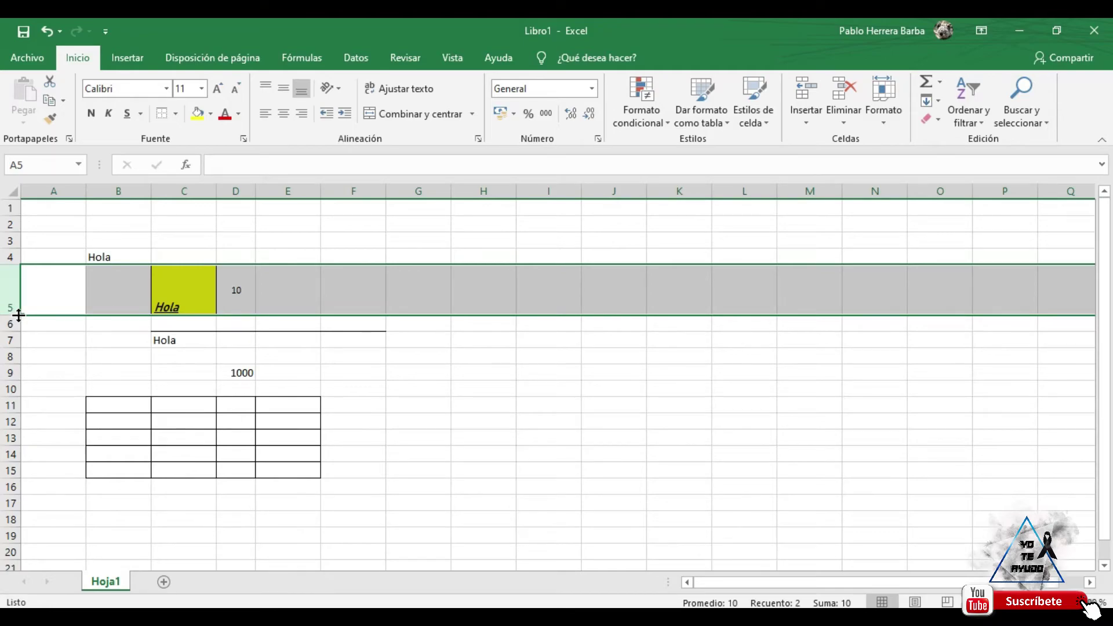
double_click(18, 315)
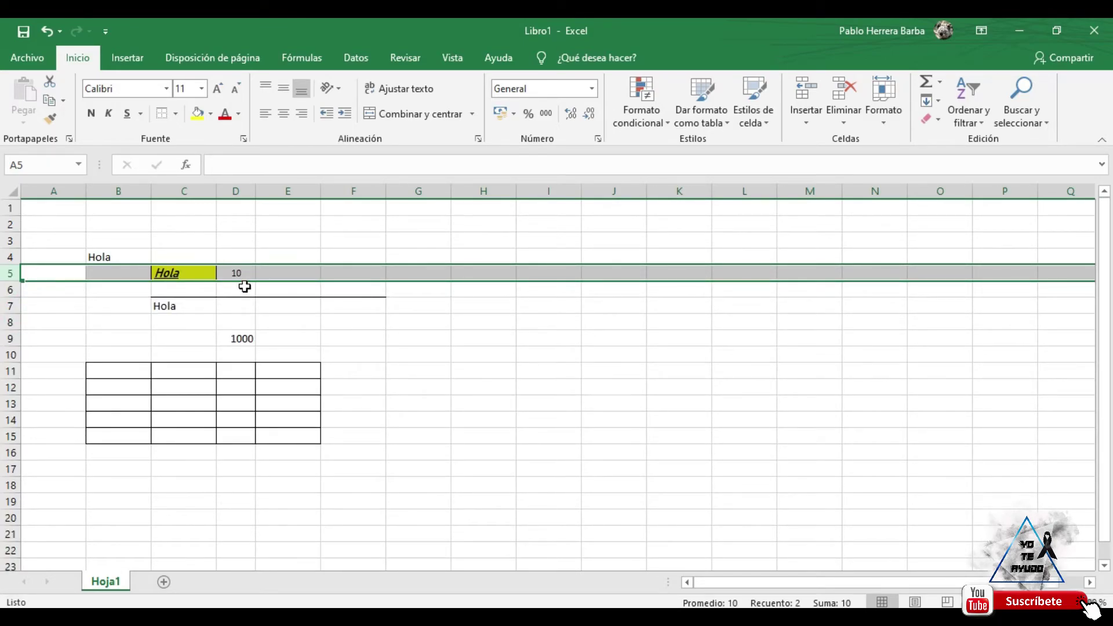
- Increase the font size of the yellow Hola cell C5 to 26
click(174, 278)
click(224, 91)
click(224, 92)
click(224, 91)
click(224, 92)
click(224, 92)
click(224, 92)
click(224, 92)
click(224, 91)
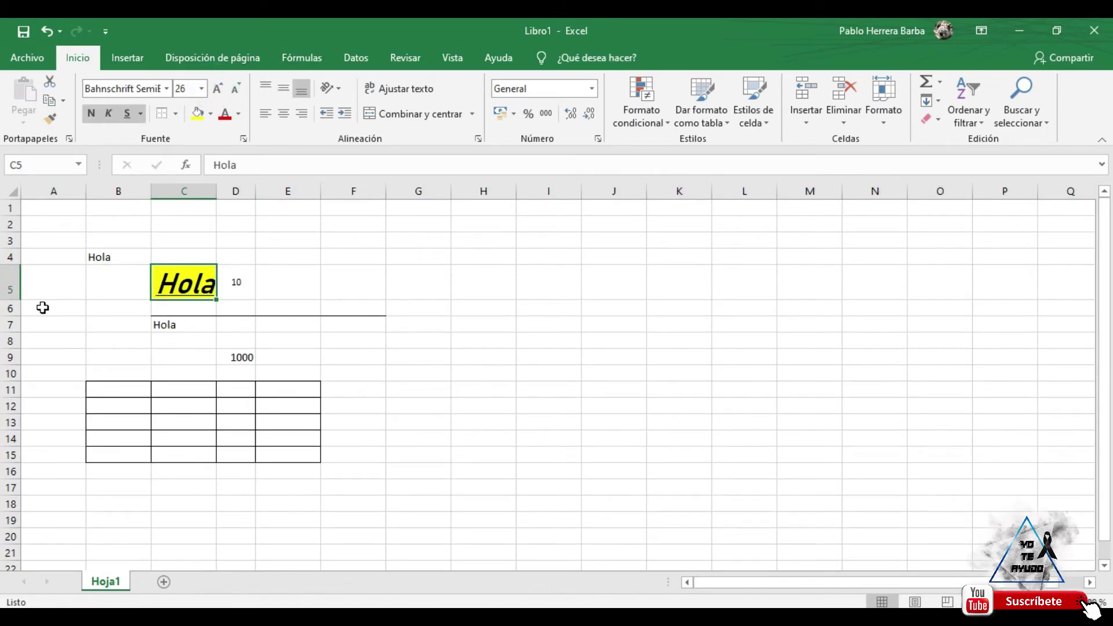
- Stretch row 5 well beyond its text height and autofit the row to its contents
click(42, 307)
drag(21, 300, 20, 369)
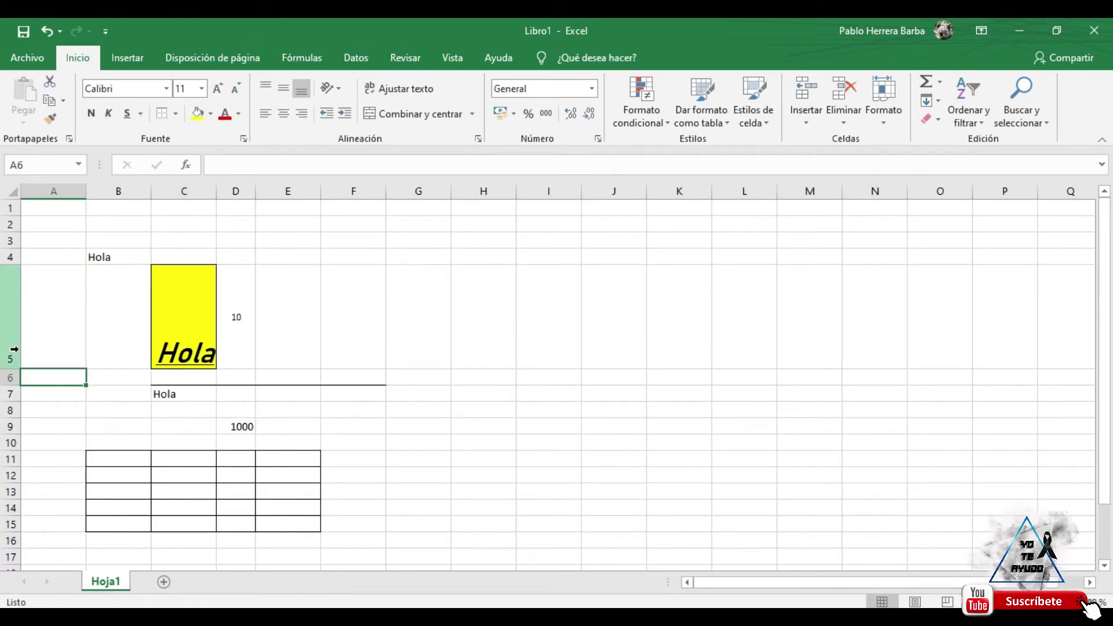
click(16, 266)
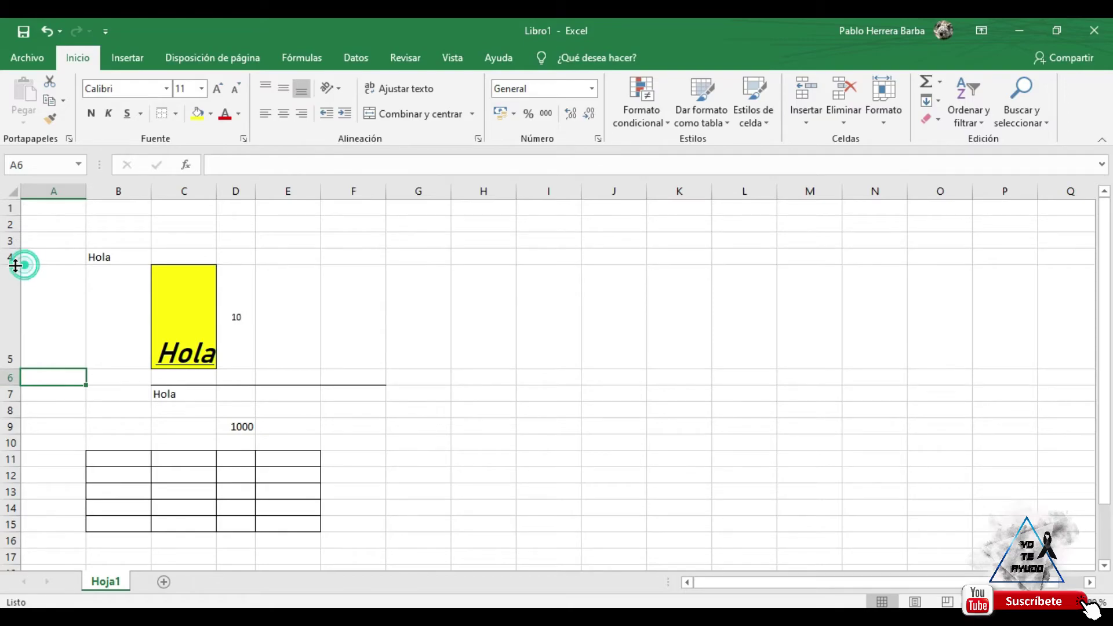
double_click(8, 369)
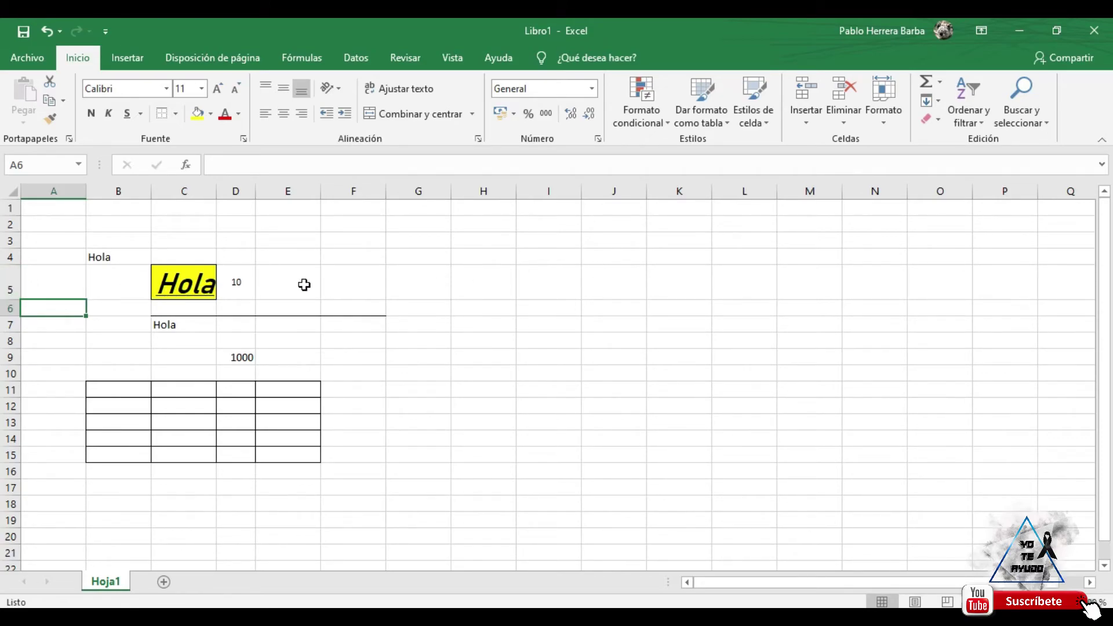
- Select row 4, column C and column B in turn, and autofit column B to its Hola text
click(129, 280)
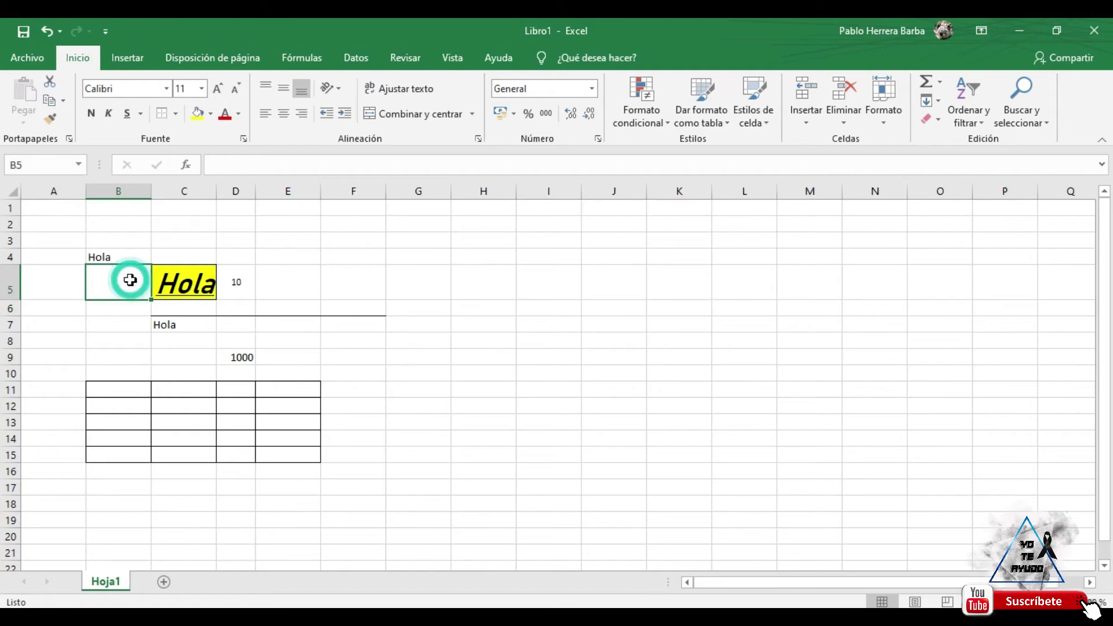
click(11, 256)
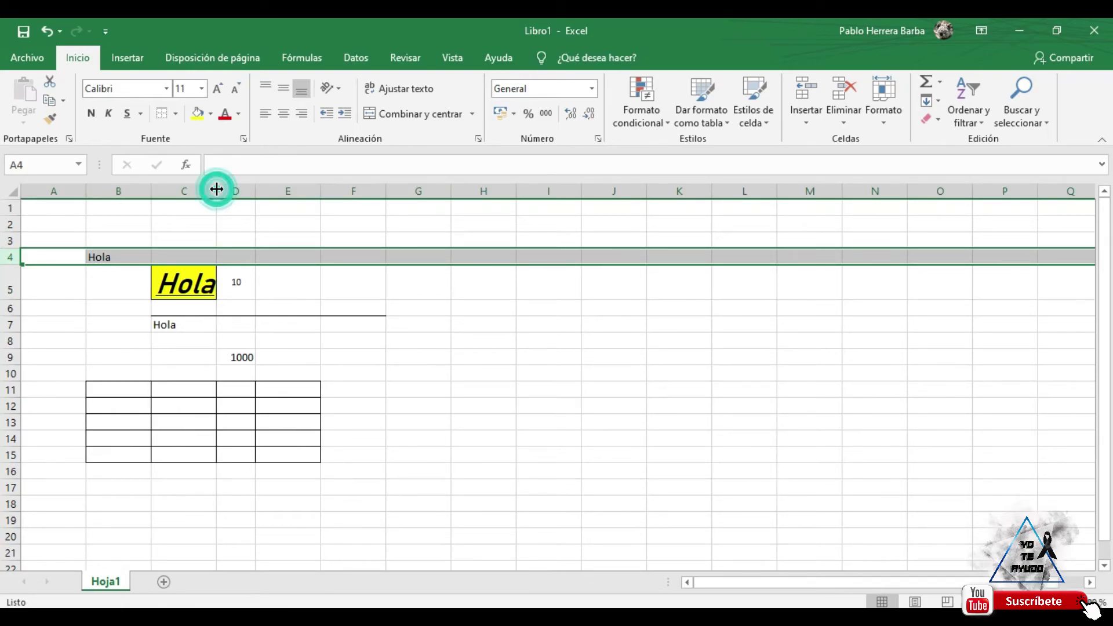
click(186, 189)
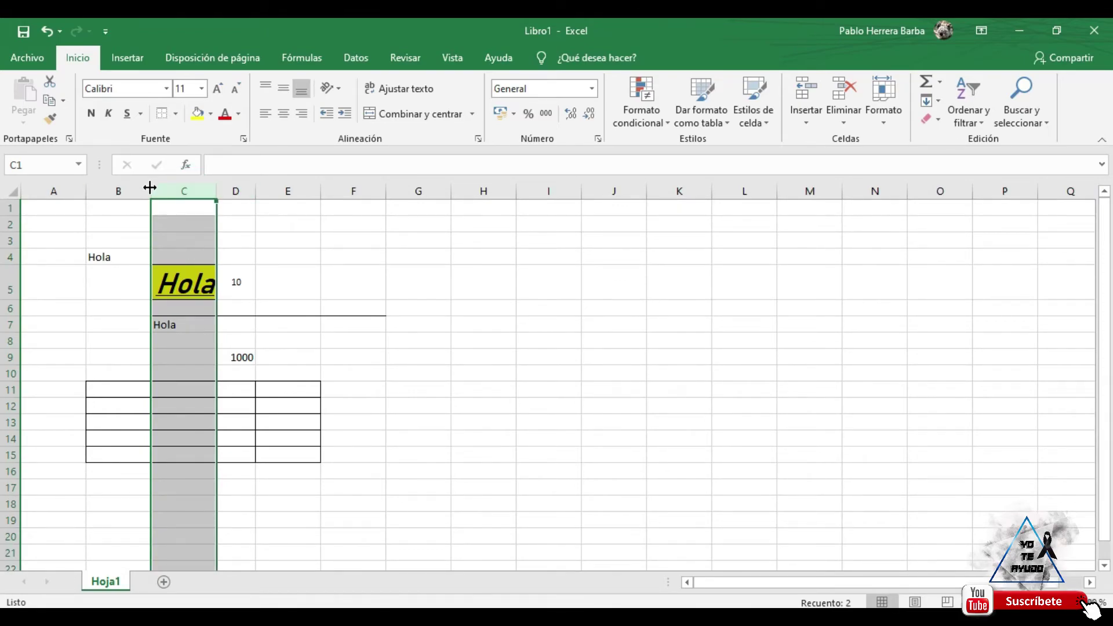
click(122, 188)
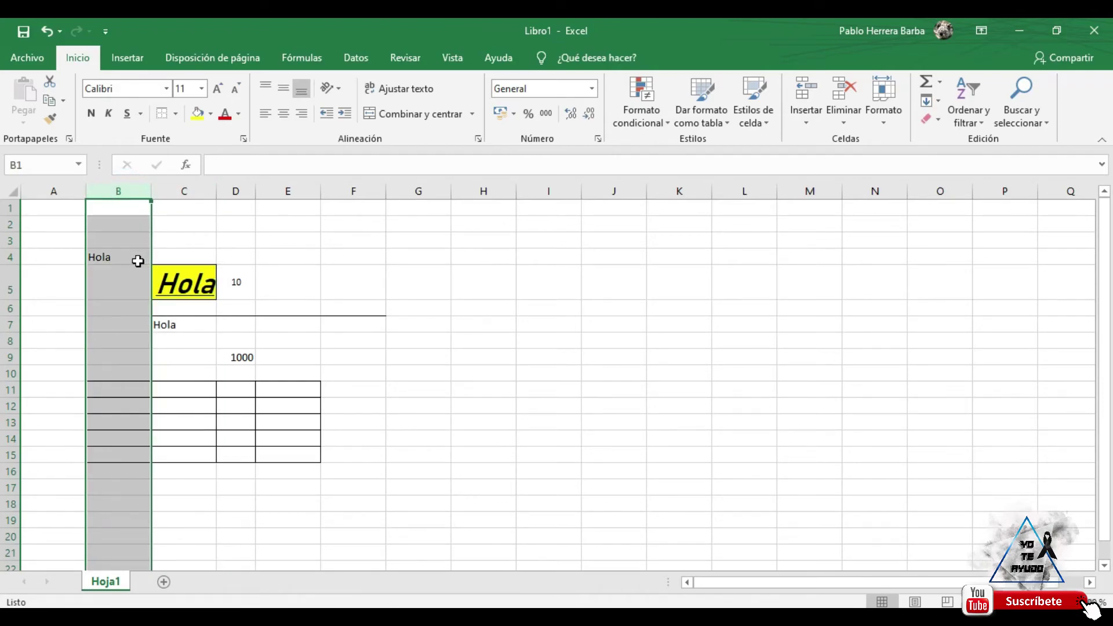
click(153, 190)
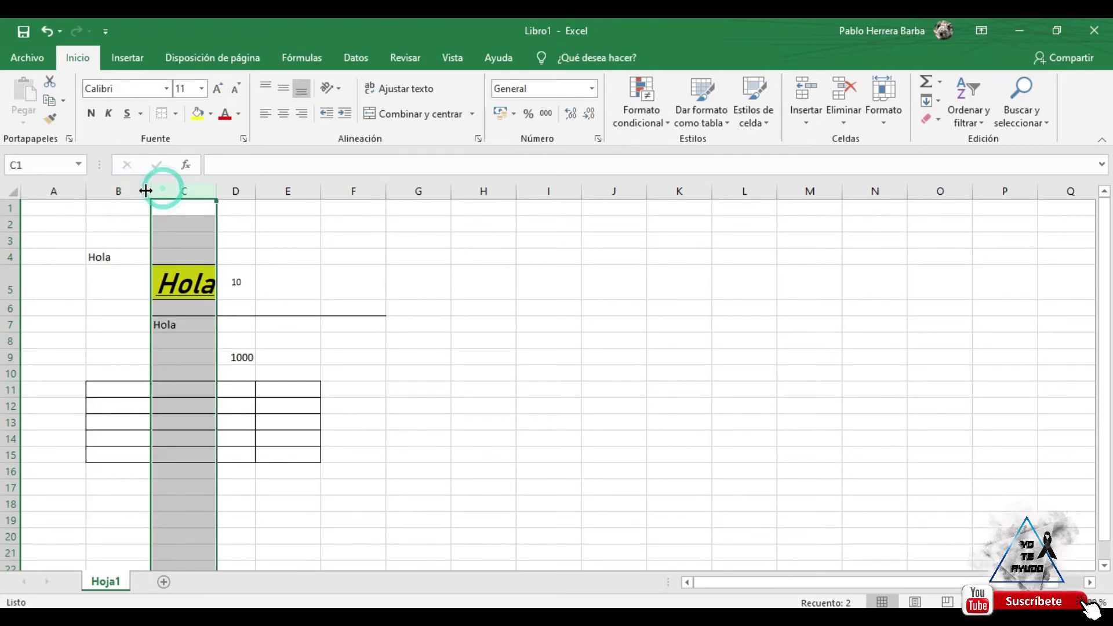
double_click(151, 188)
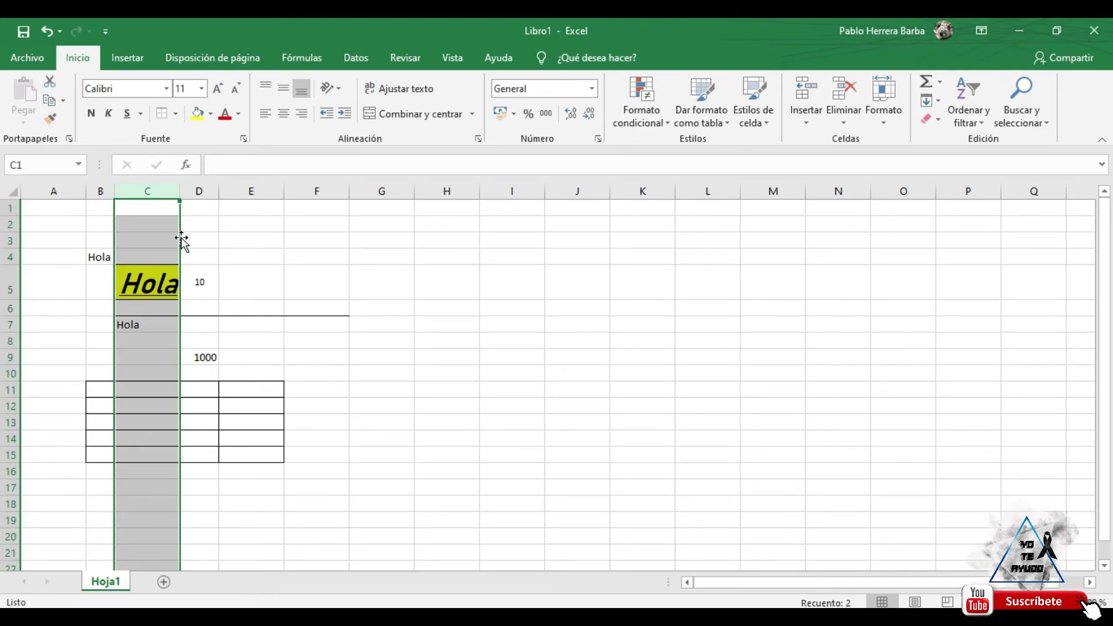
- Move all of column C to column H, and move the range H5:H15 back to C5:C15
drag(181, 237, 439, 235)
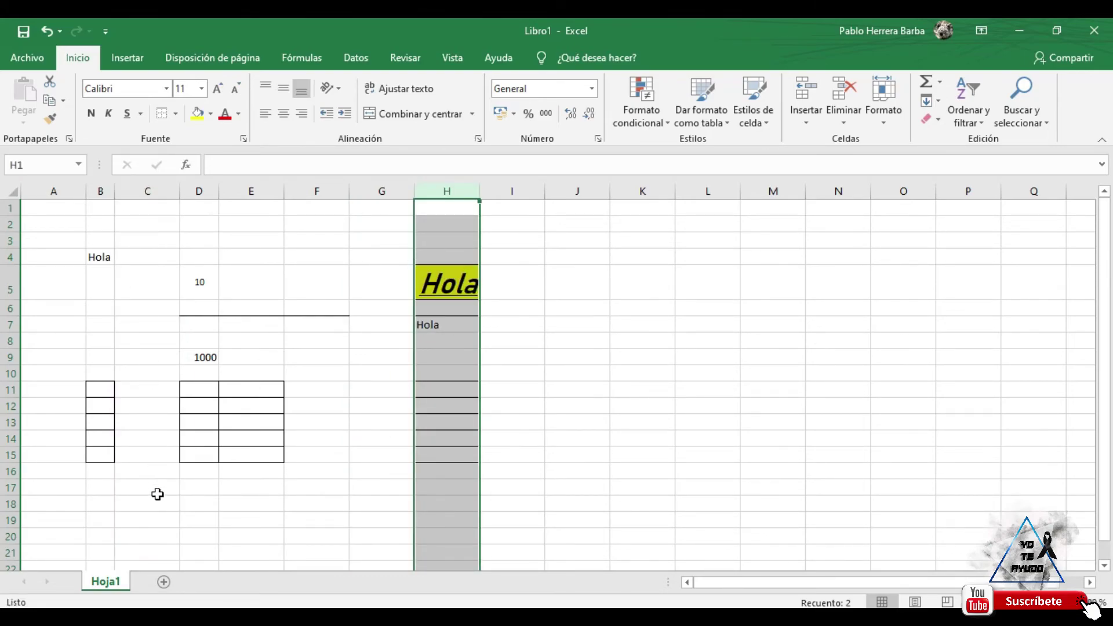
click(490, 376)
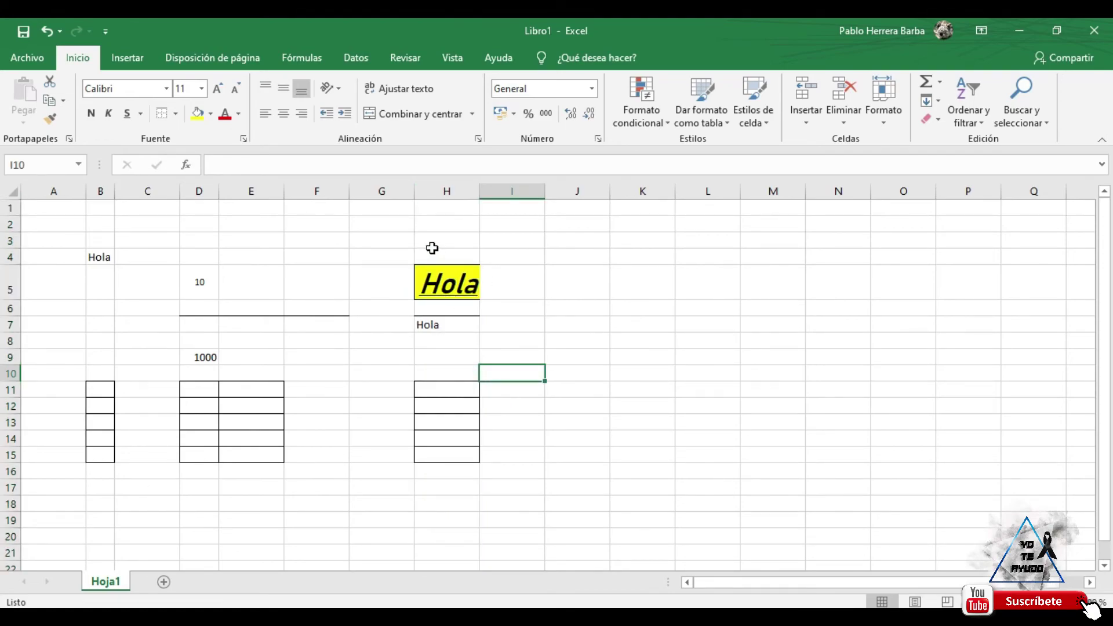
drag(422, 270, 475, 462)
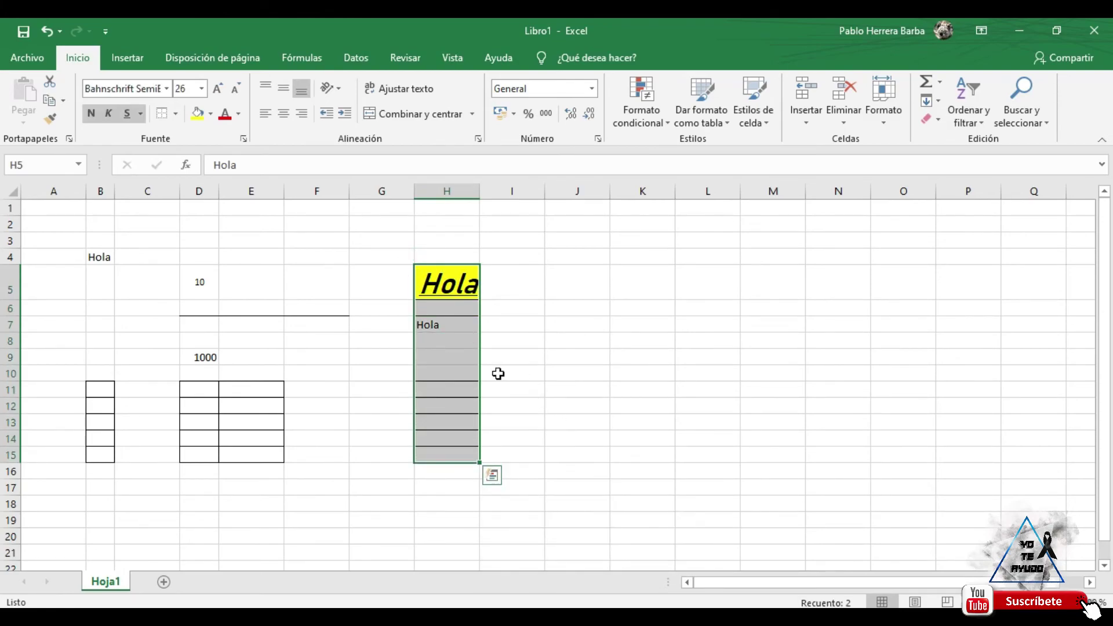
drag(481, 348, 140, 340)
click(262, 339)
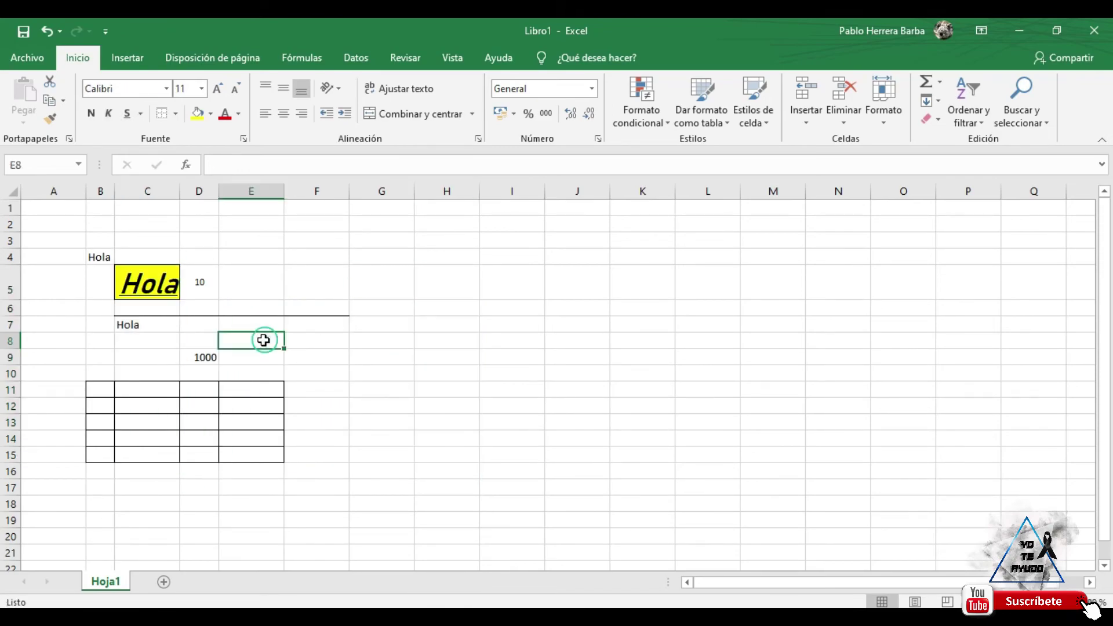